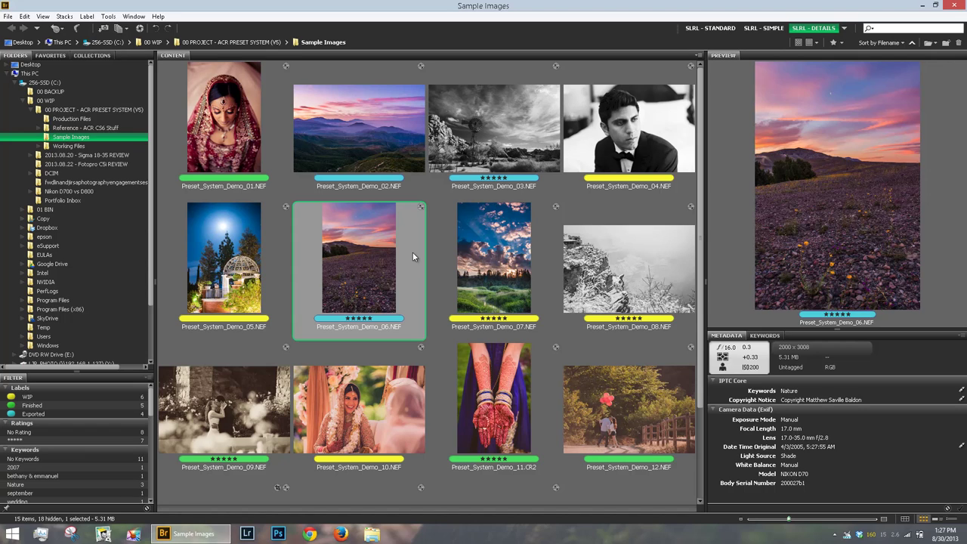
Step: Filter Bridge by the Exported label and marquee-select the four remaining thumbnails
left_click(53, 414)
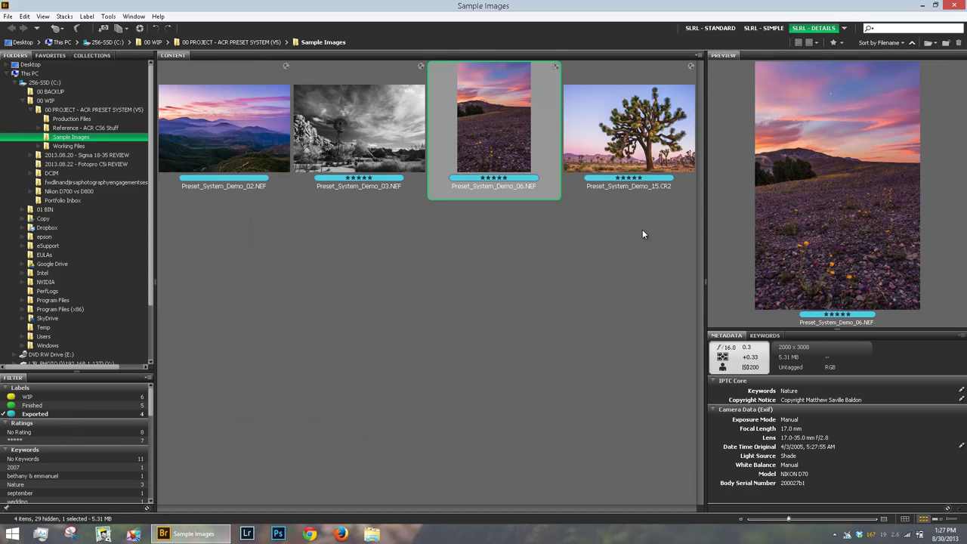
left_click_drag(642, 234, 208, 115)
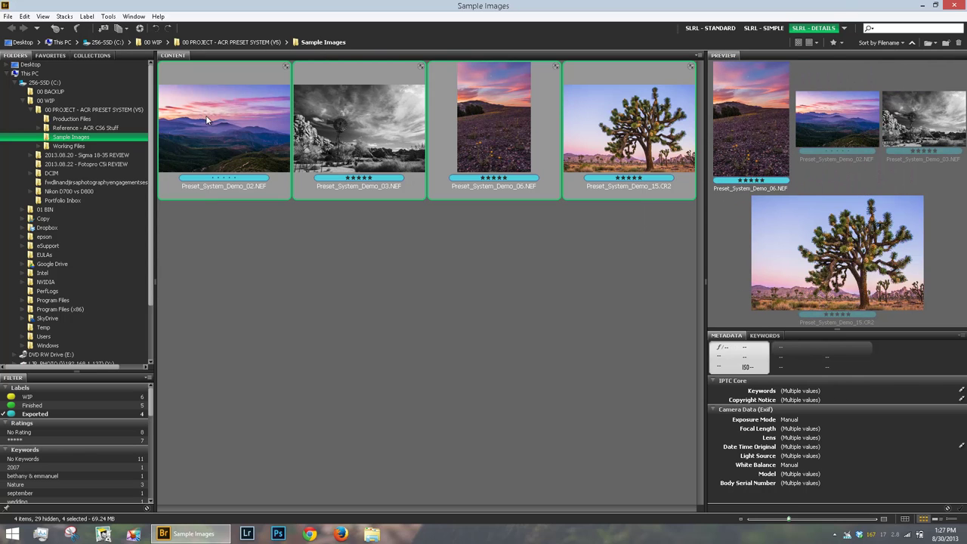
Step: Open the four raws in Camera Raw and reset Preset_System_Demo_02.NEF to Camera Raw Defaults
key("ctrl+r")
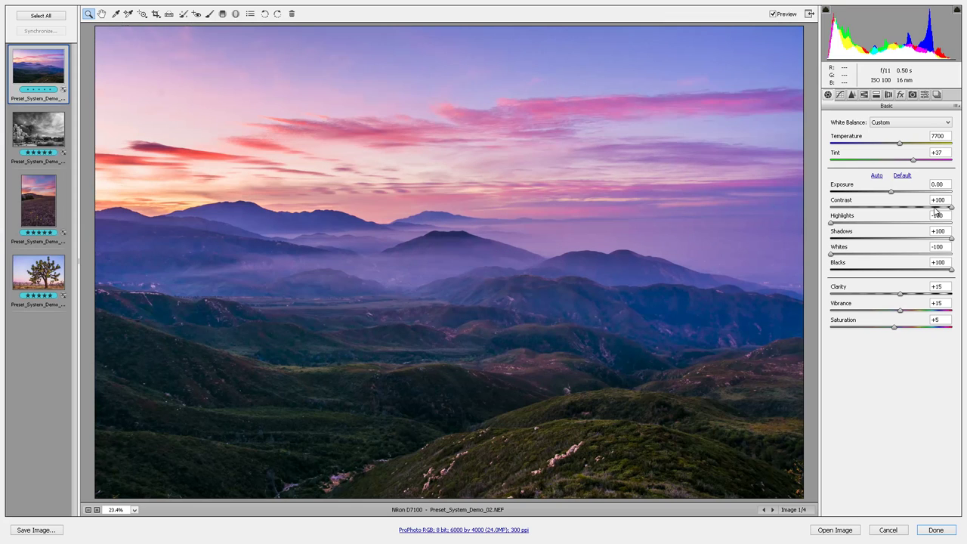
left_click(955, 105)
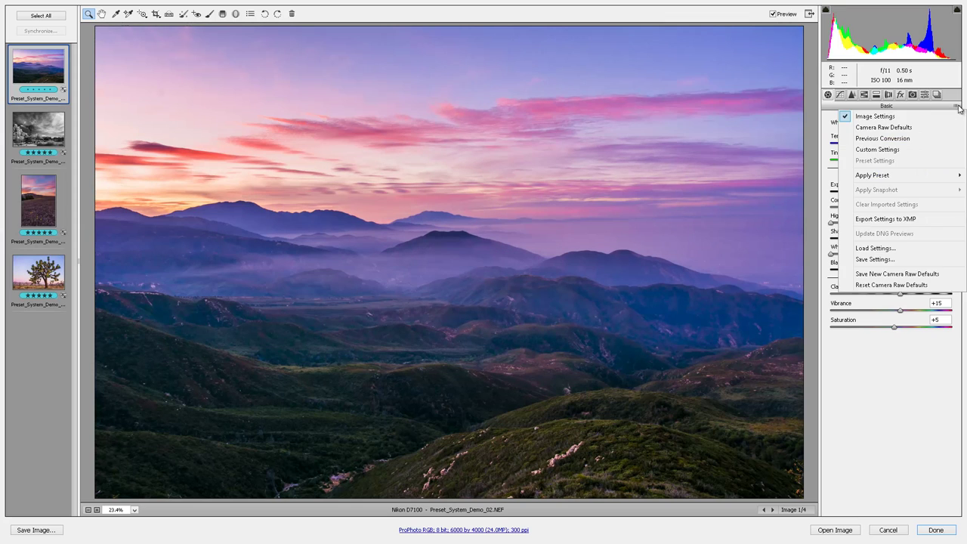
left_click(900, 127)
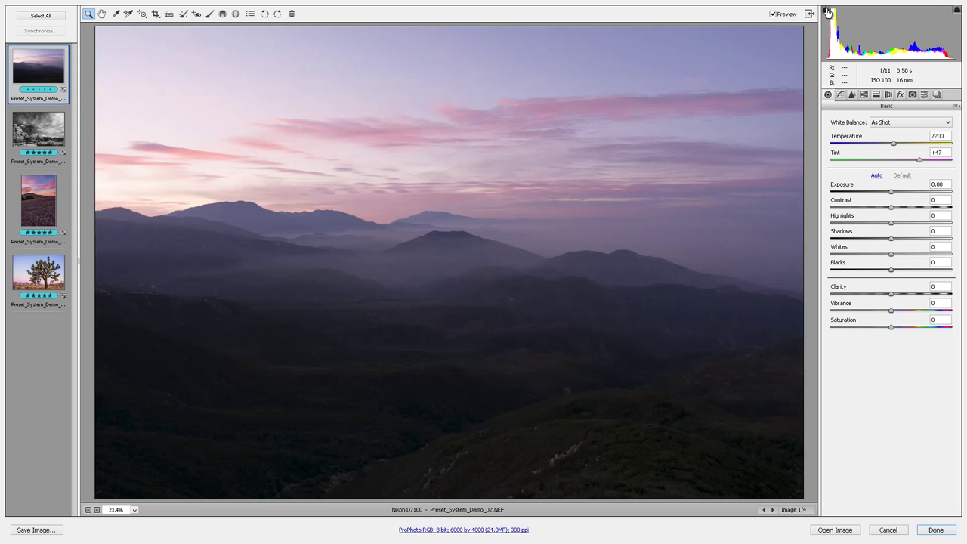
Step: Try the Light Crush and HDR Heavy color presets, then settle on 01-35a - HDR Max - Color
left_click(925, 95)
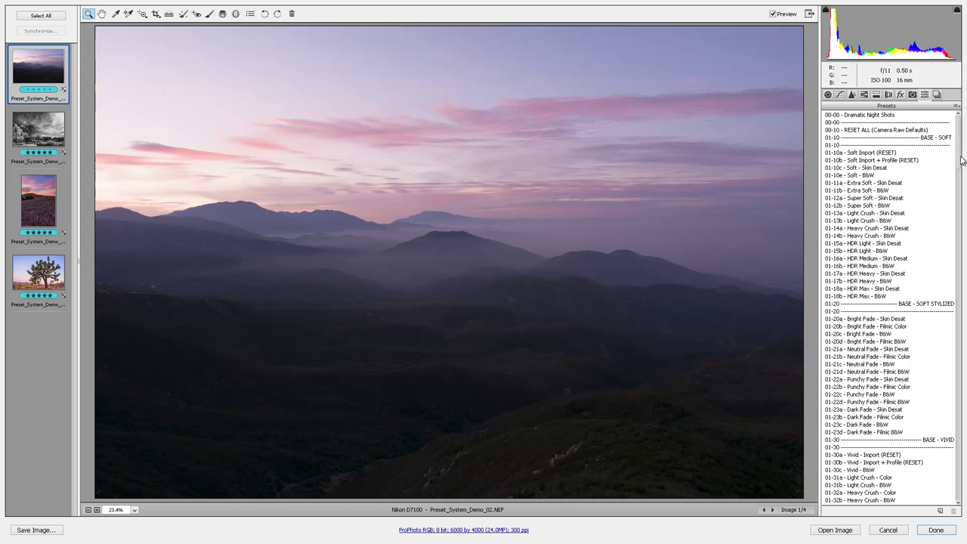
scroll(962, 160, "down", 8)
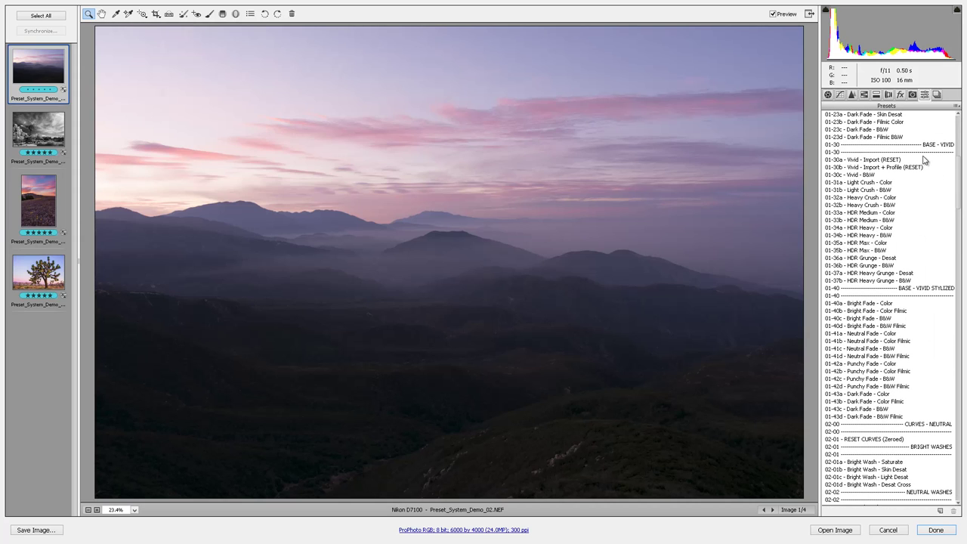
left_click(868, 184)
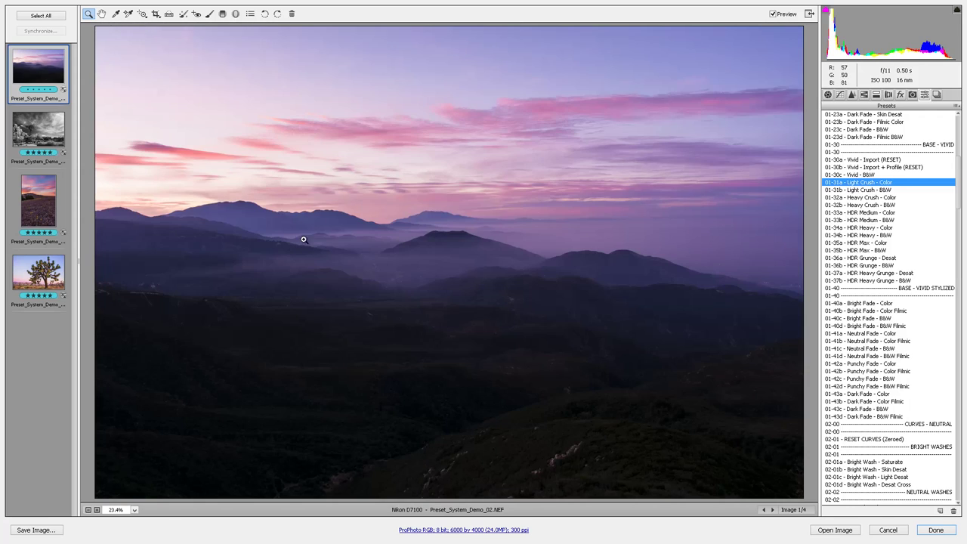
left_click(863, 229)
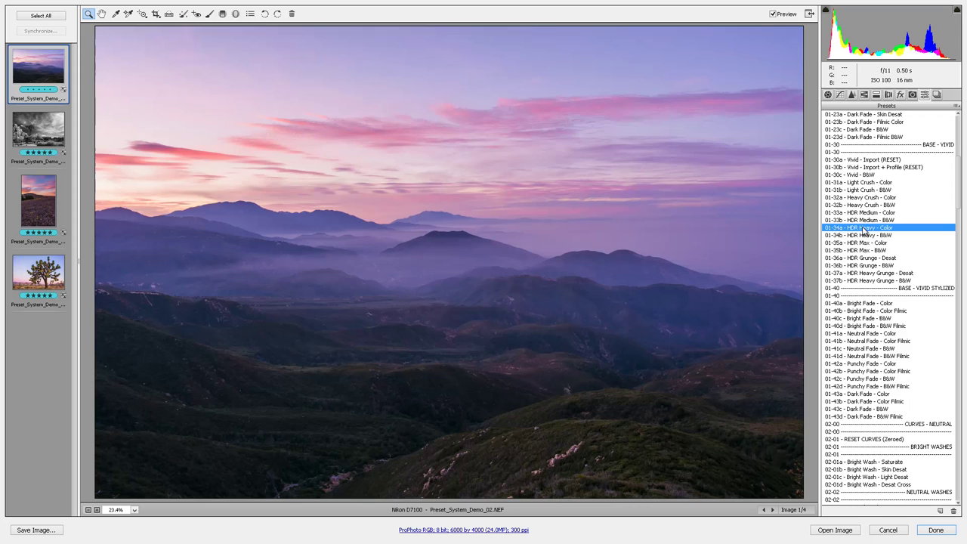
left_click(861, 244)
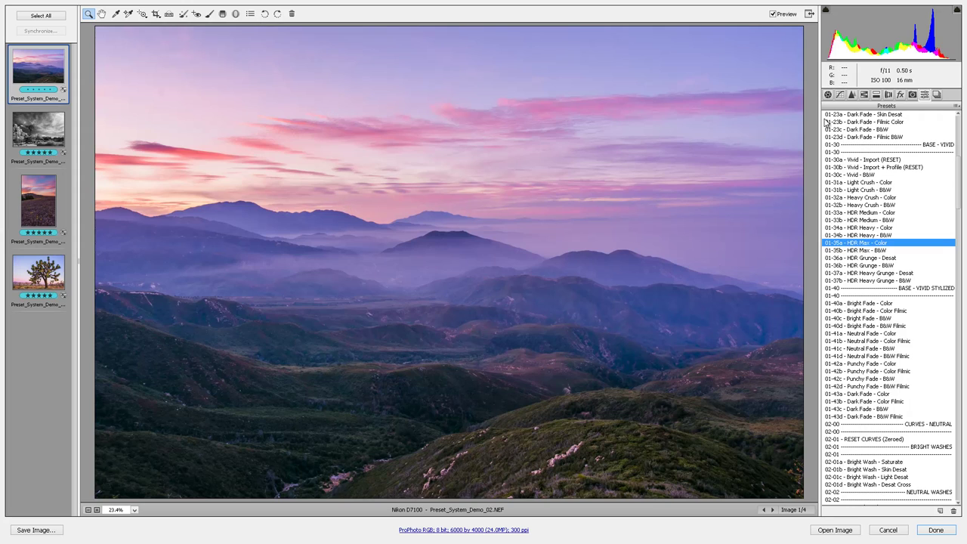
Step: Compare Contrast and Saturation changes in the Basic panel, leaving Contrast +100 and Saturation +5
left_click(828, 95)
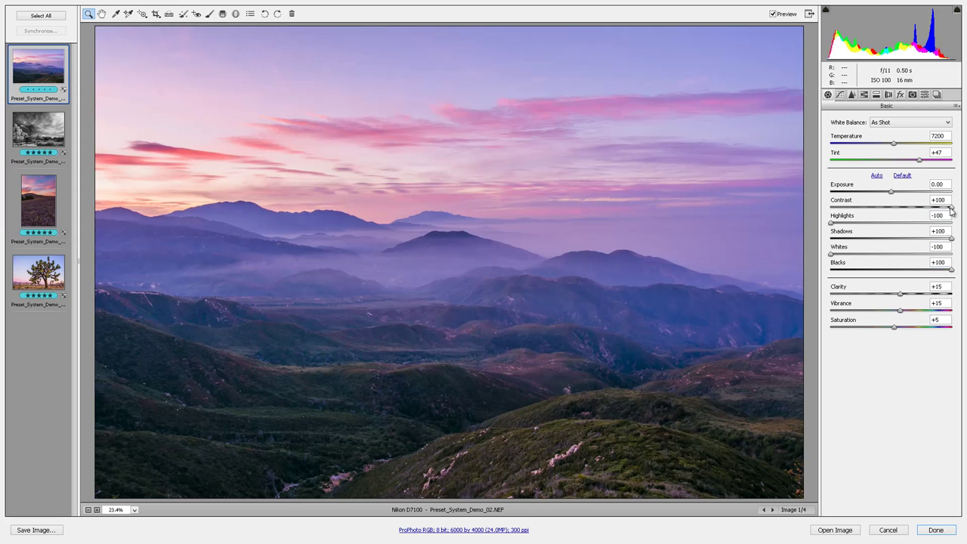
left_click_drag(953, 211, 890, 210)
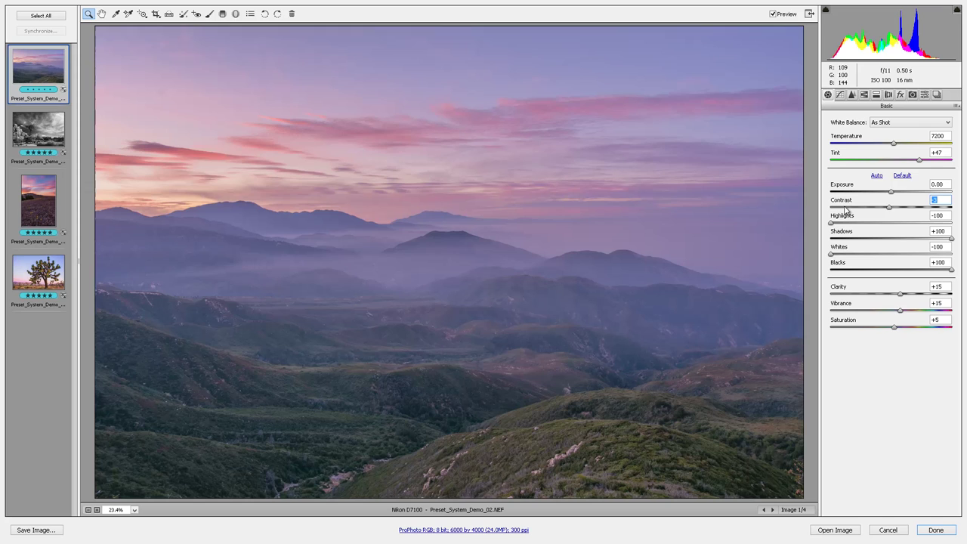
type("100")
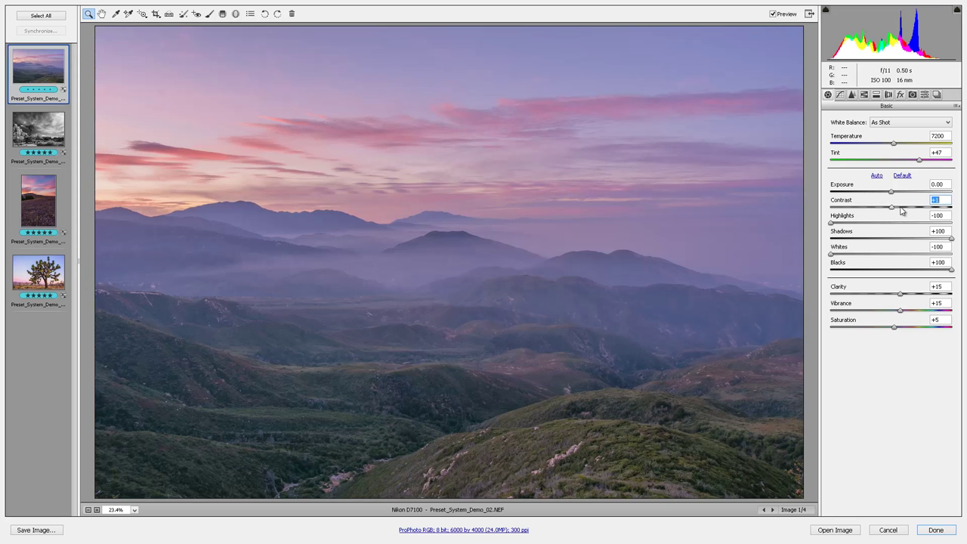
key("Return")
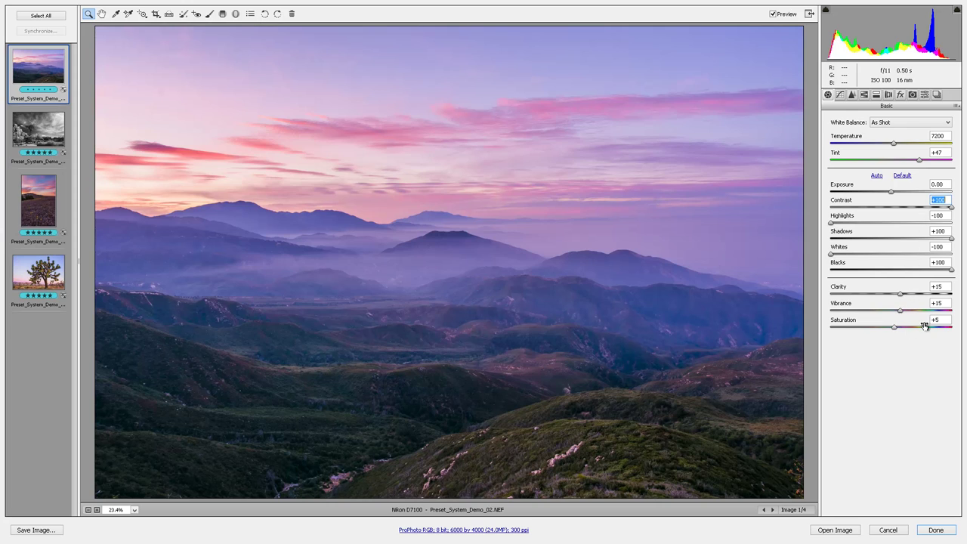
left_click_drag(898, 330, 908, 326)
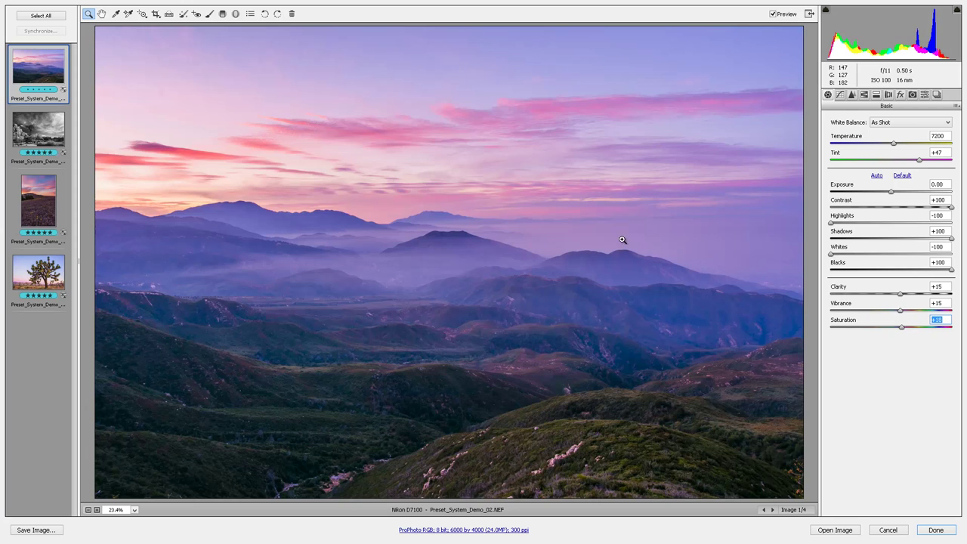
left_click_drag(891, 325, 900, 329)
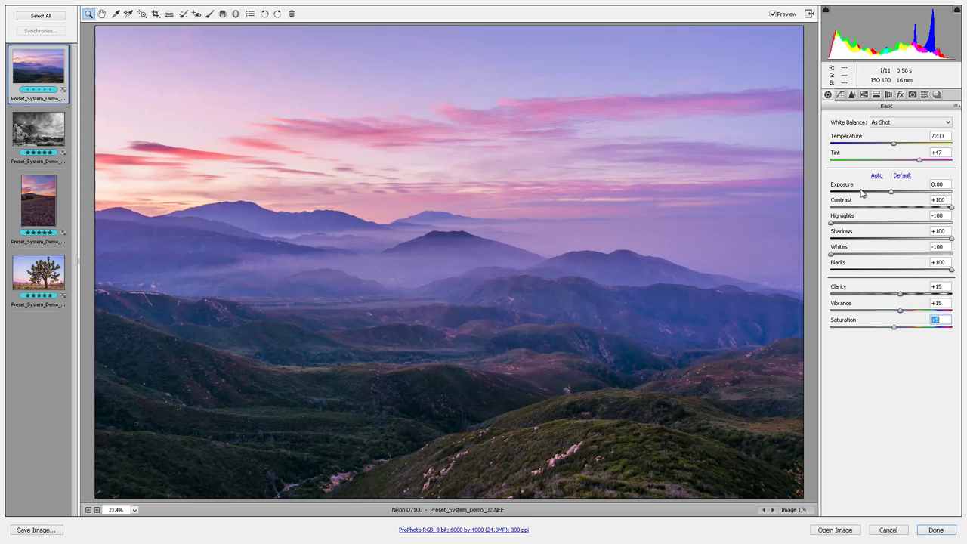
Step: Load the 12 Sky - Cloud - Ocean brush preset and paint it into the upper-right sky
key("k")
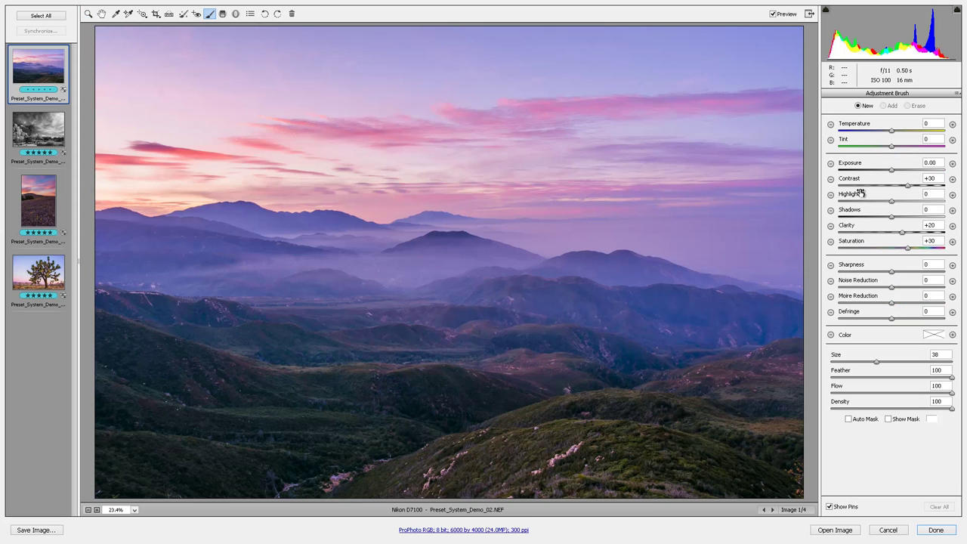
left_click(957, 94)
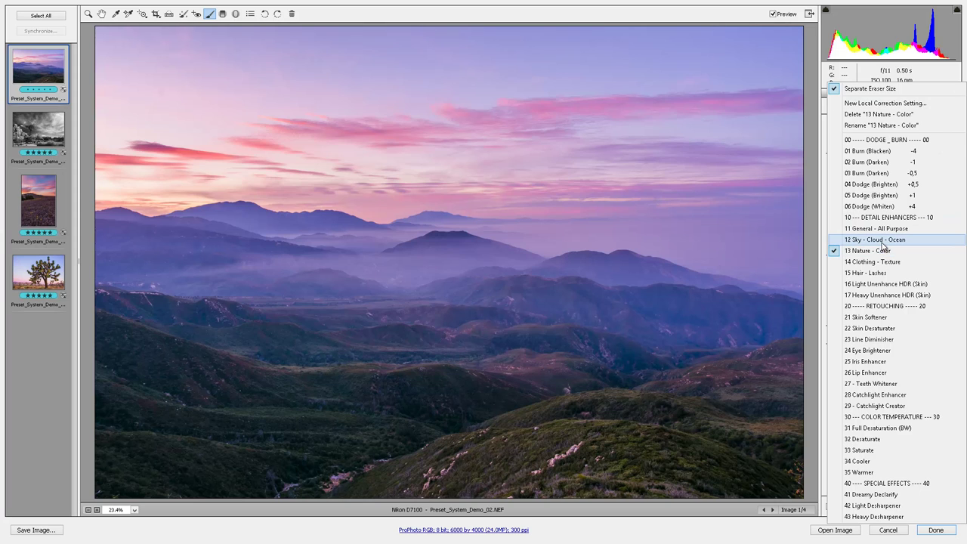
left_click(880, 240)
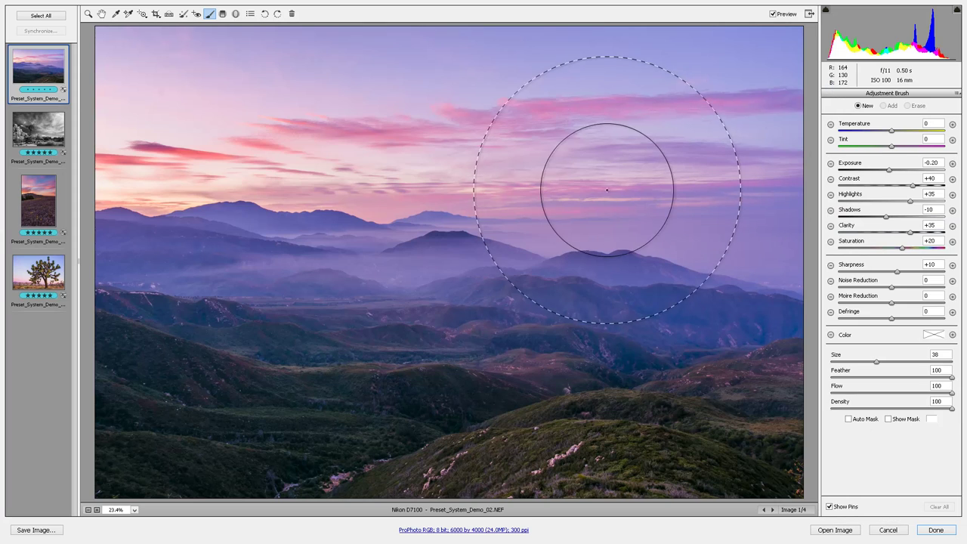
left_click(762, 145)
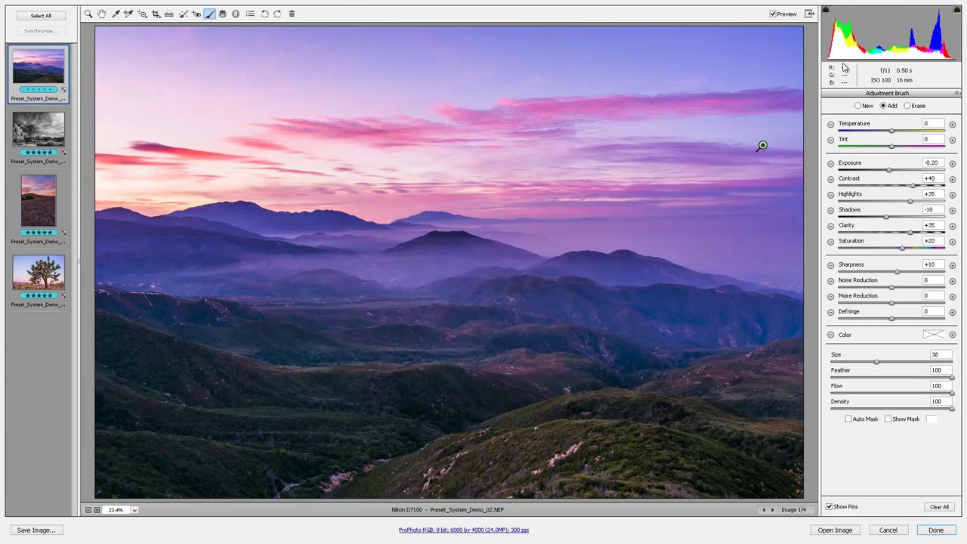
Step: Turn off auto masking, erase the sky adjustment from the mountains, and start a new brush
key("a")
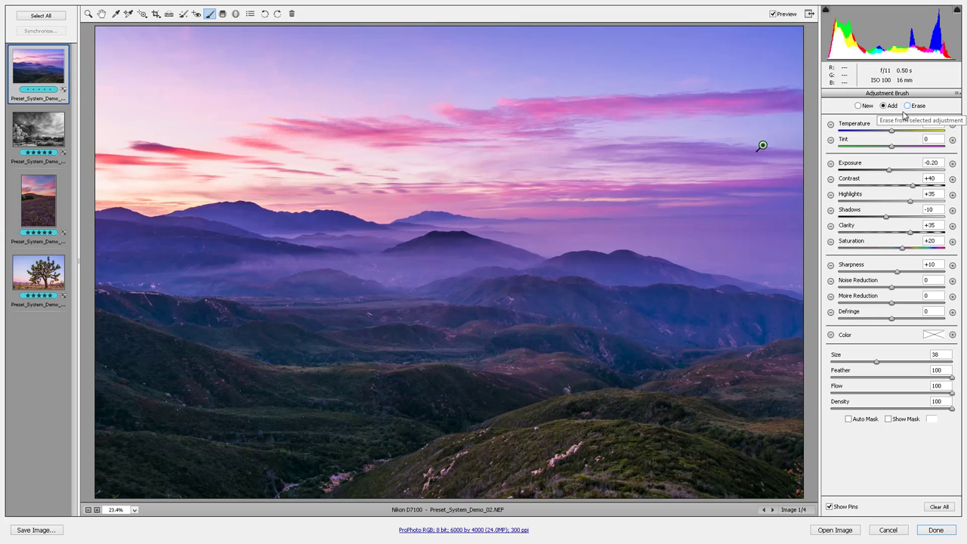
key("alt")
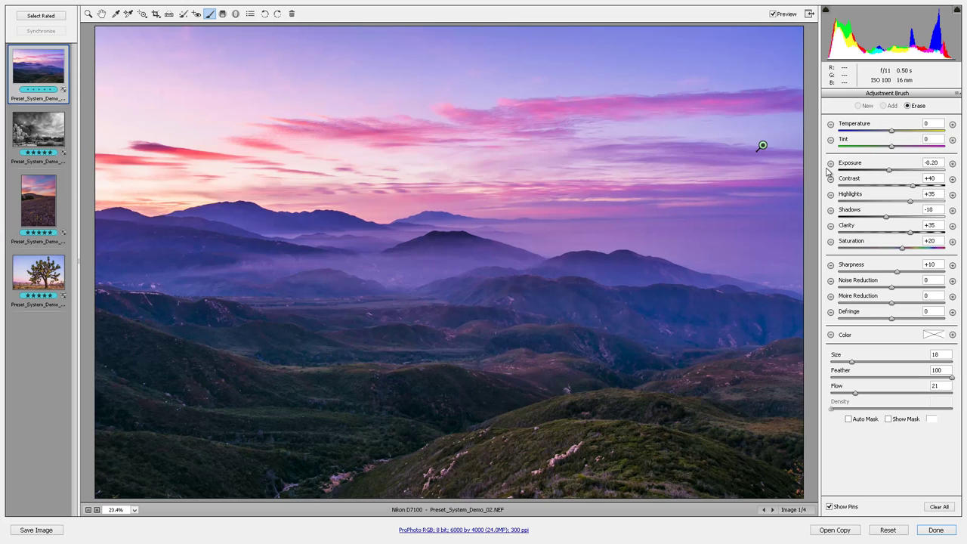
key("alt")
key("alt")
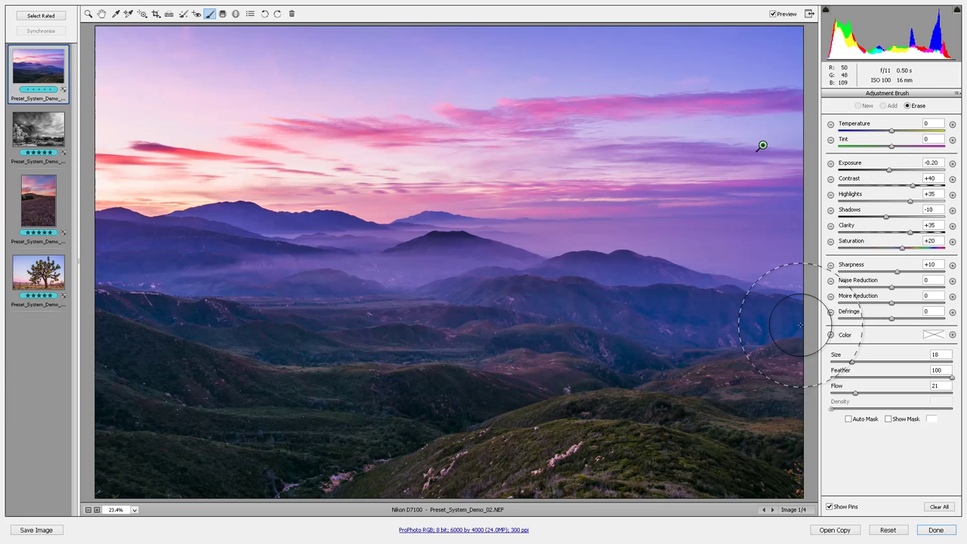
mouse_move(835, 339)
left_mouse_down()
mouse_move(767, 327)
mouse_move(685, 314)
mouse_move(623, 283)
mouse_move(518, 312)
mouse_move(498, 339)
mouse_move(447, 353)
mouse_move(284, 343)
mouse_move(222, 305)
mouse_move(97, 281)
left_mouse_up()
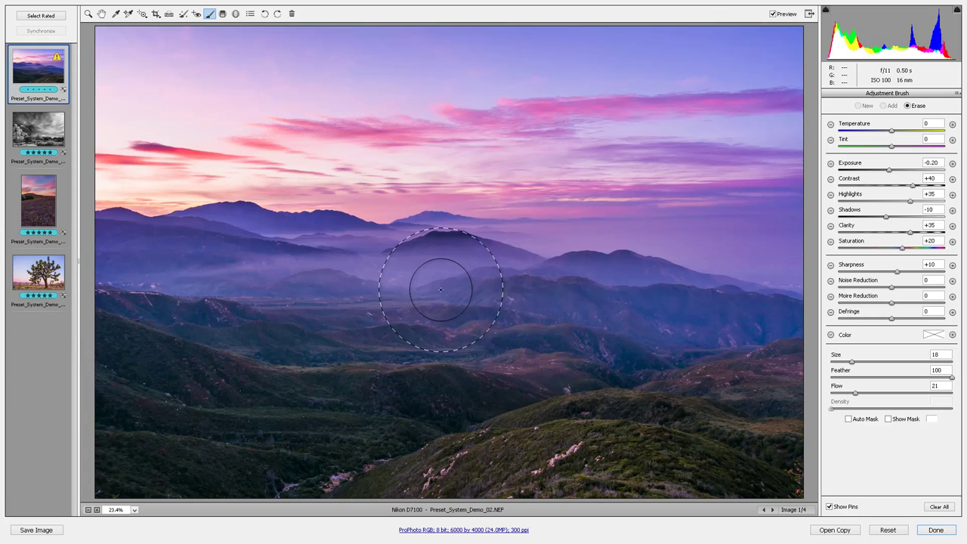
key("alt")
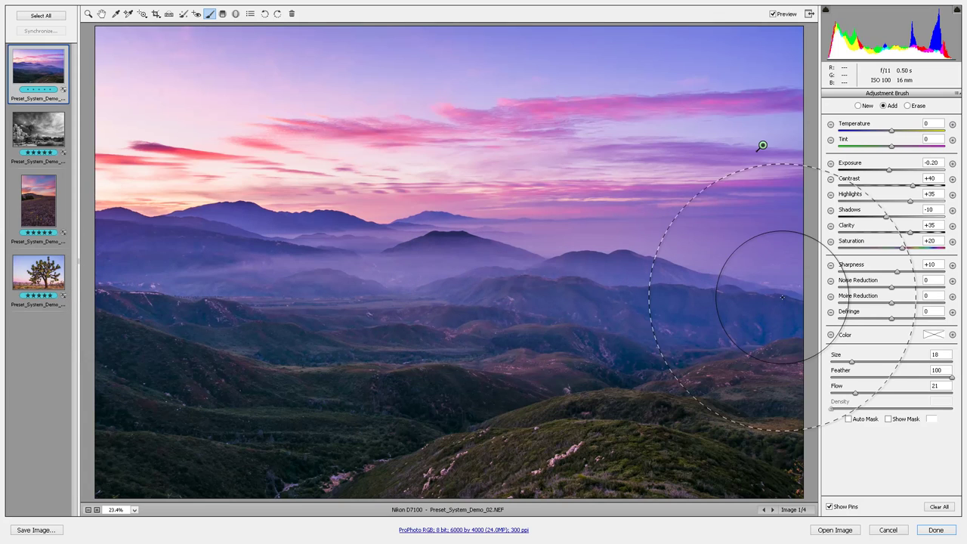
left_click(859, 106)
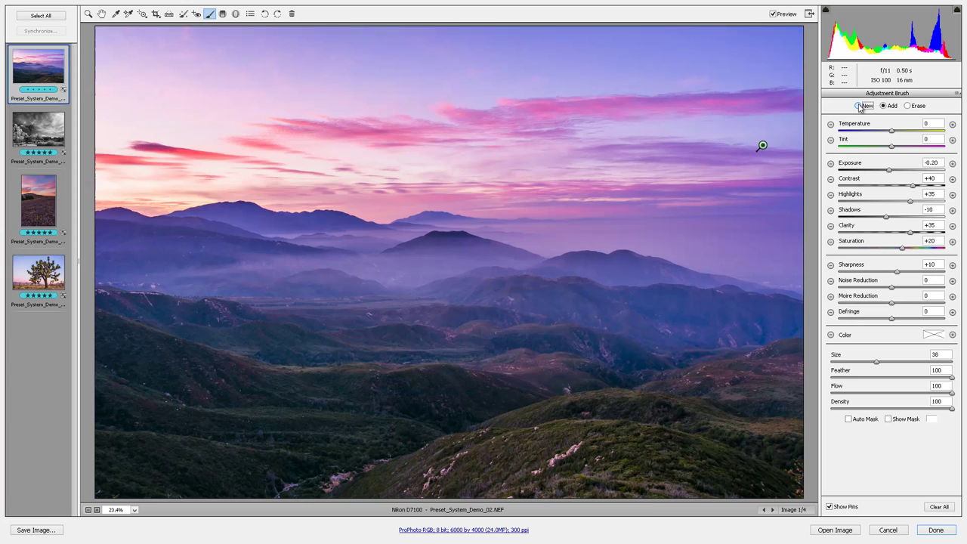
Step: Load the 13 Nature - Color brush preset and paint it across the mid-landscape hills and upper sky
left_click(957, 93)
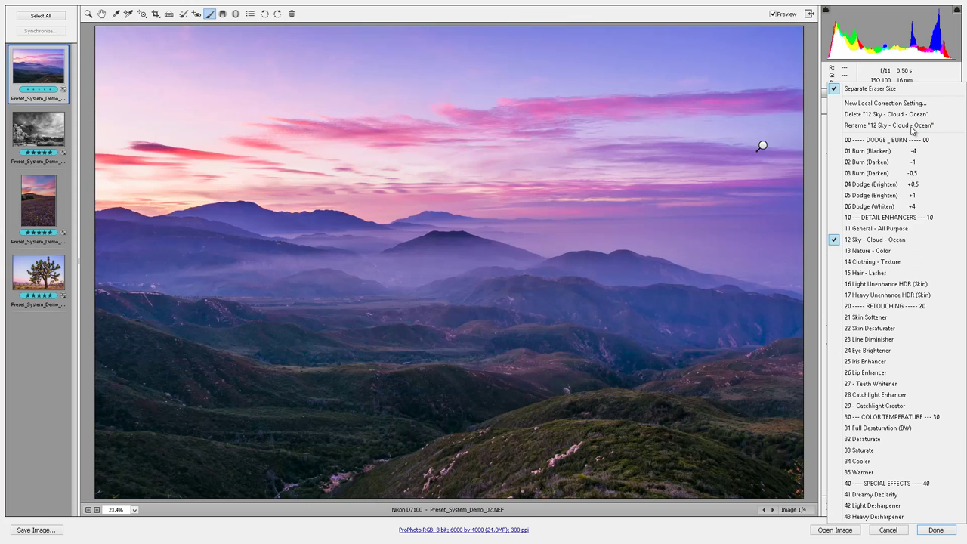
left_click(868, 251)
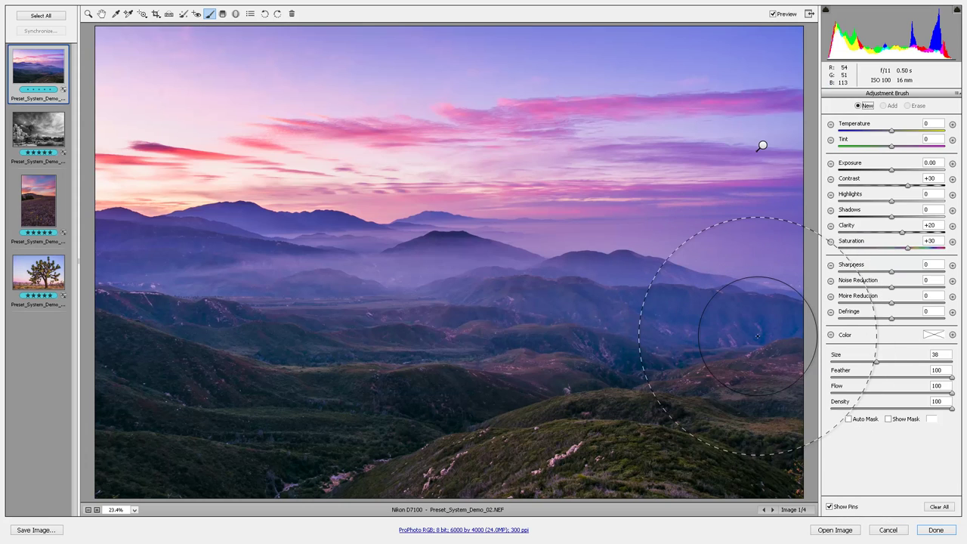
mouse_move(774, 309)
left_mouse_down()
mouse_move(495, 303)
mouse_move(134, 321)
left_mouse_up()
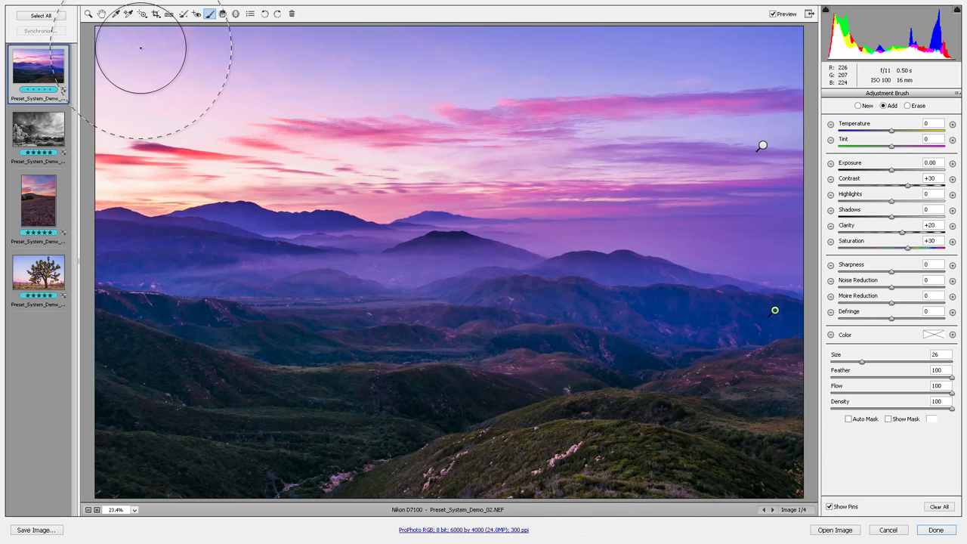
mouse_move(114, 47)
left_mouse_down()
mouse_move(281, 15)
mouse_move(838, 45)
left_mouse_up()
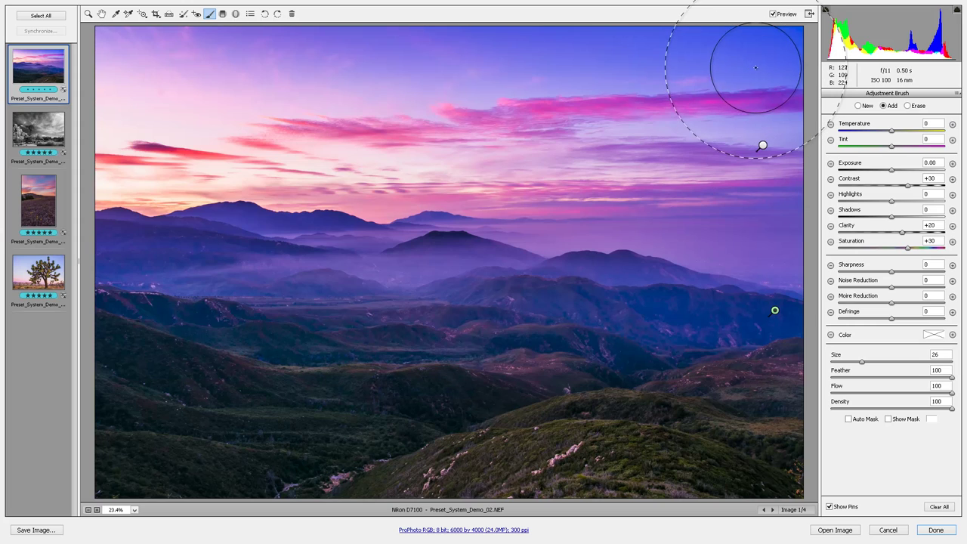
Step: Erase the effect from the top sky at Flow 53, then lower the eraser Flow to 17
key("alt")
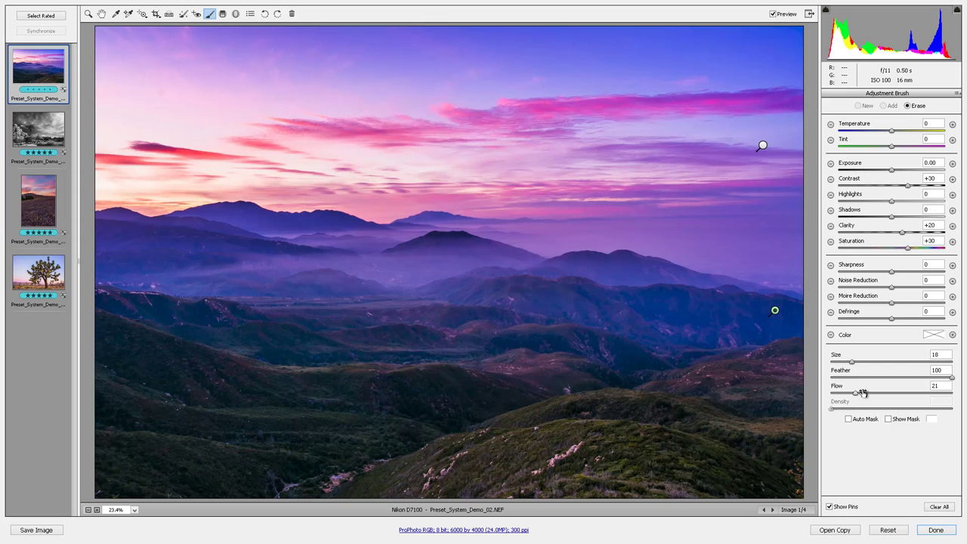
left_click_drag(857, 393, 961, 392)
mouse_move(766, 52)
left_mouse_down()
mouse_move(611, 65)
mouse_move(388, 48)
mouse_move(164, 63)
left_mouse_up()
key("alt")
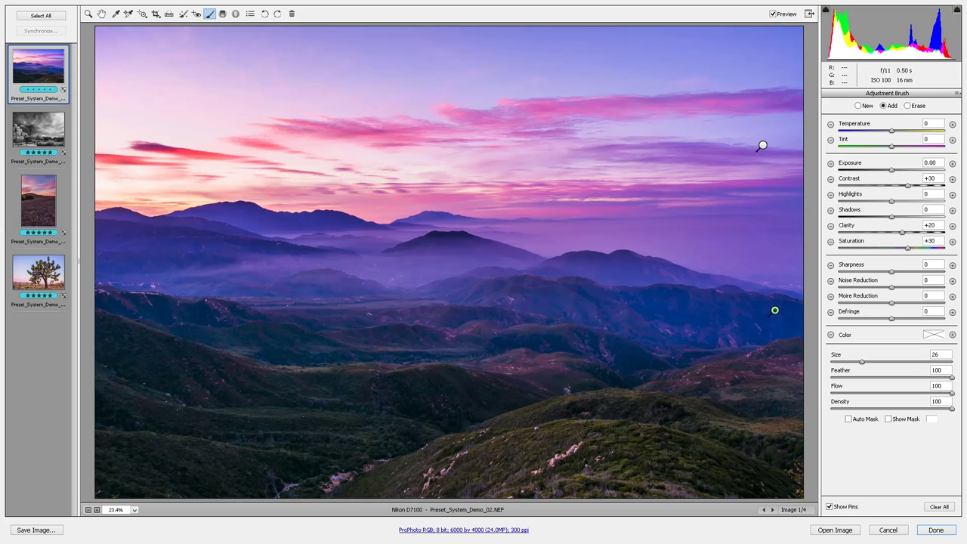
key("alt")
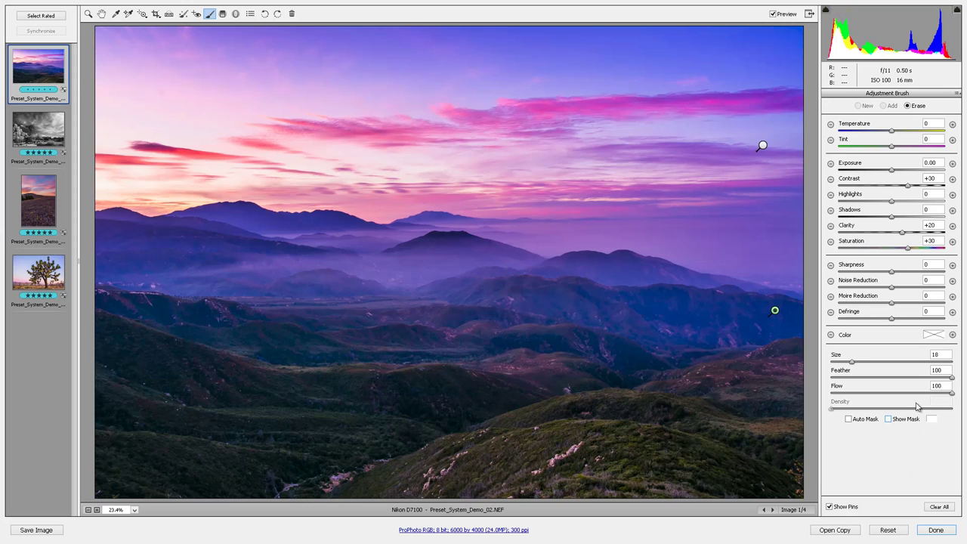
left_click_drag(950, 394, 851, 398)
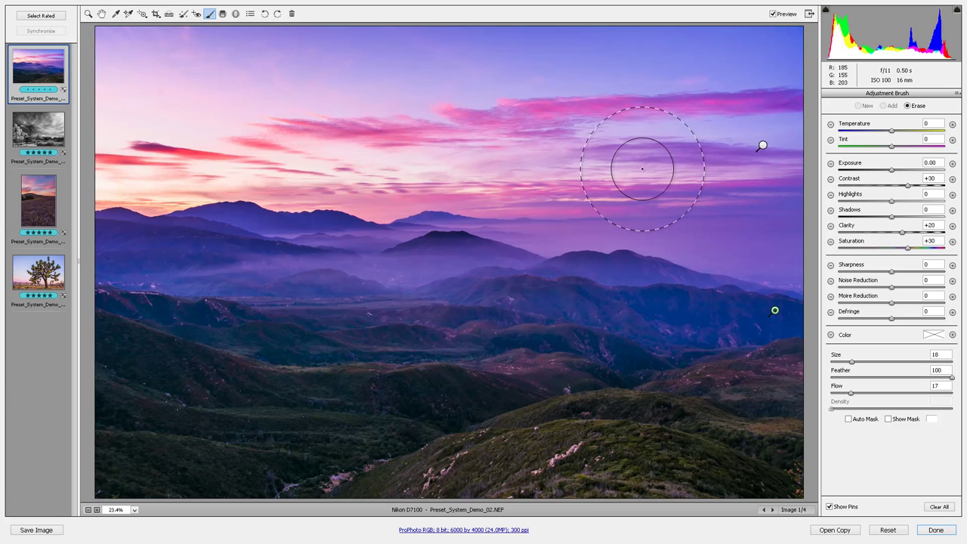
key("alt")
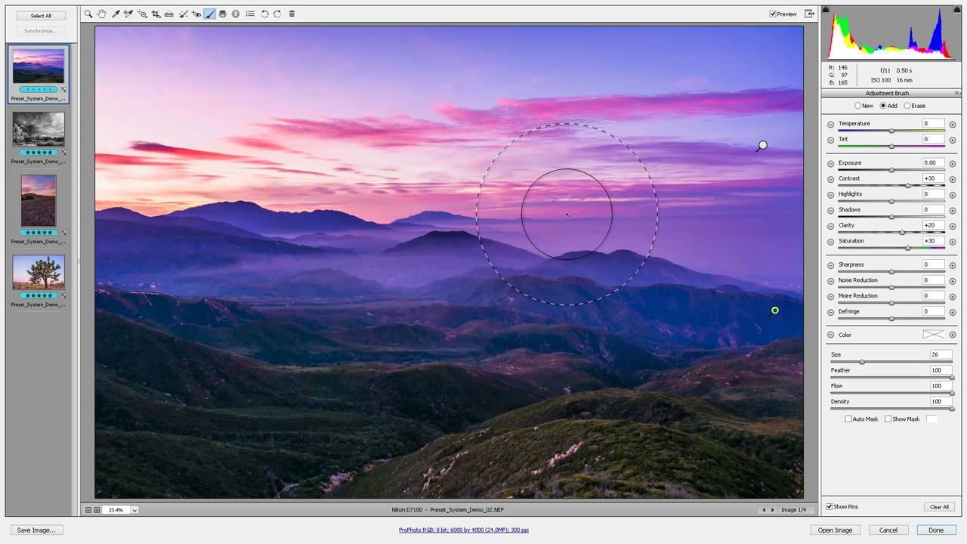
Step: Draw a 02 Burn (Darken) graduated filter up from the foreground hills, then switch to the windmill photo
key("g")
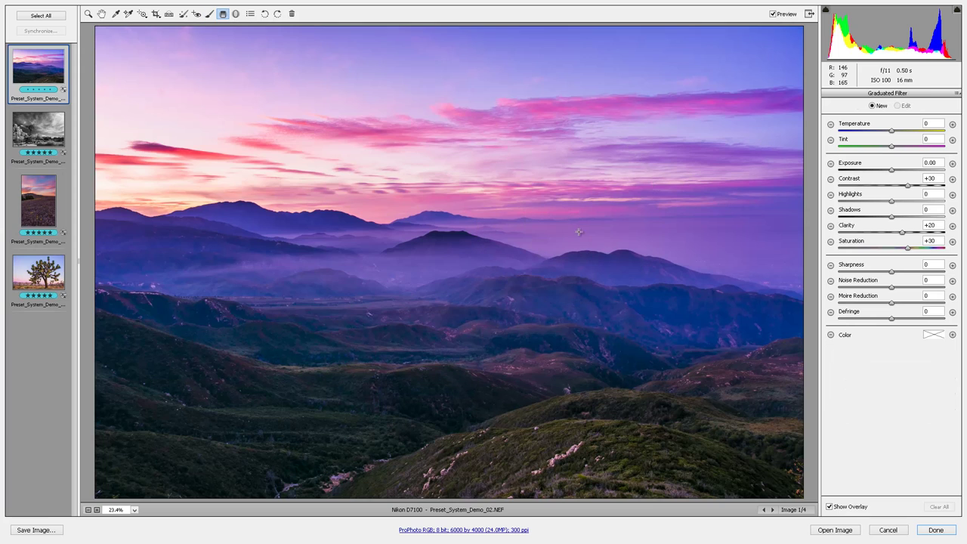
left_click(957, 92)
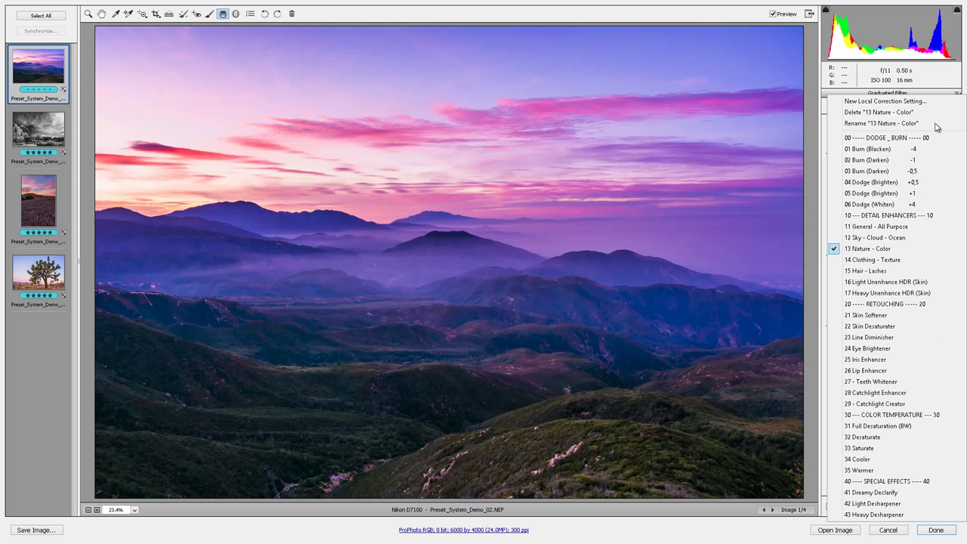
left_click(903, 160)
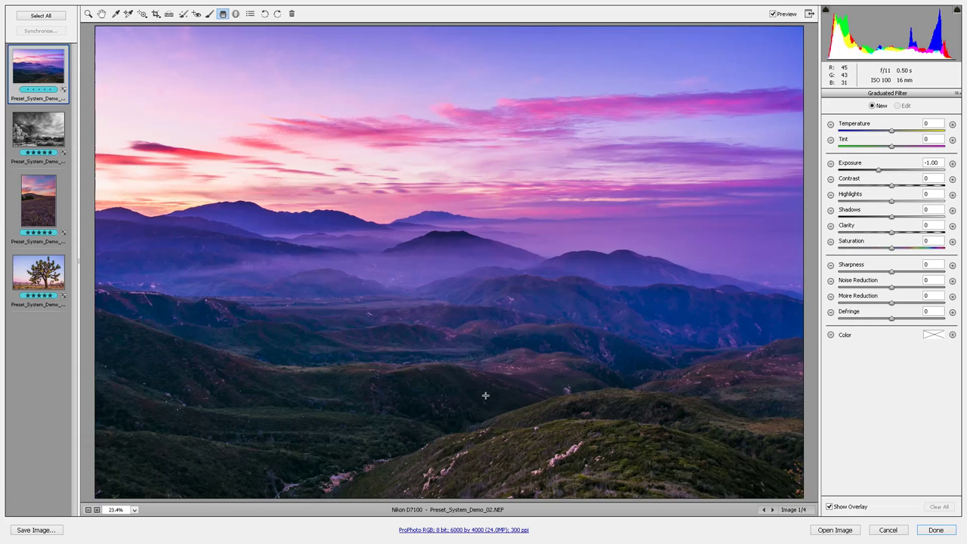
left_click_drag(483, 466, 486, 351)
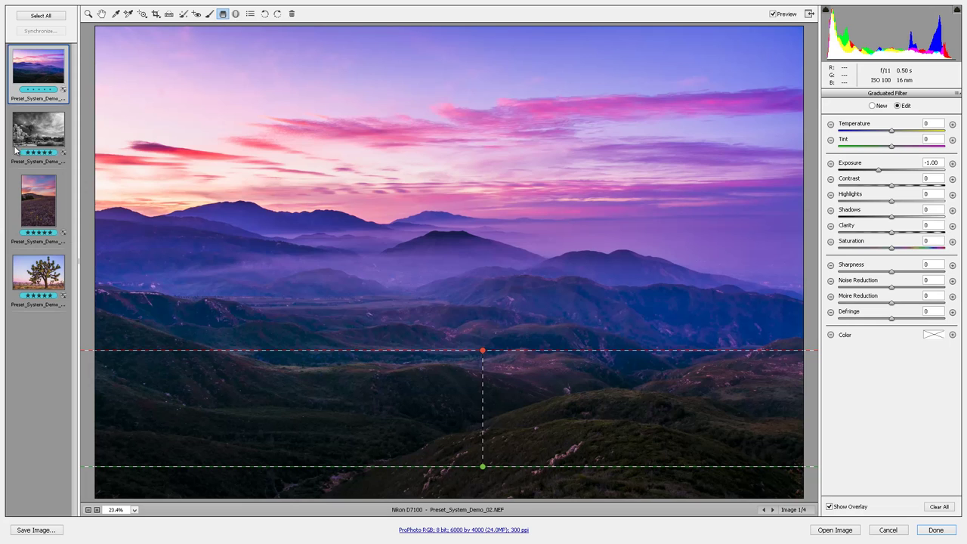
left_click(34, 136)
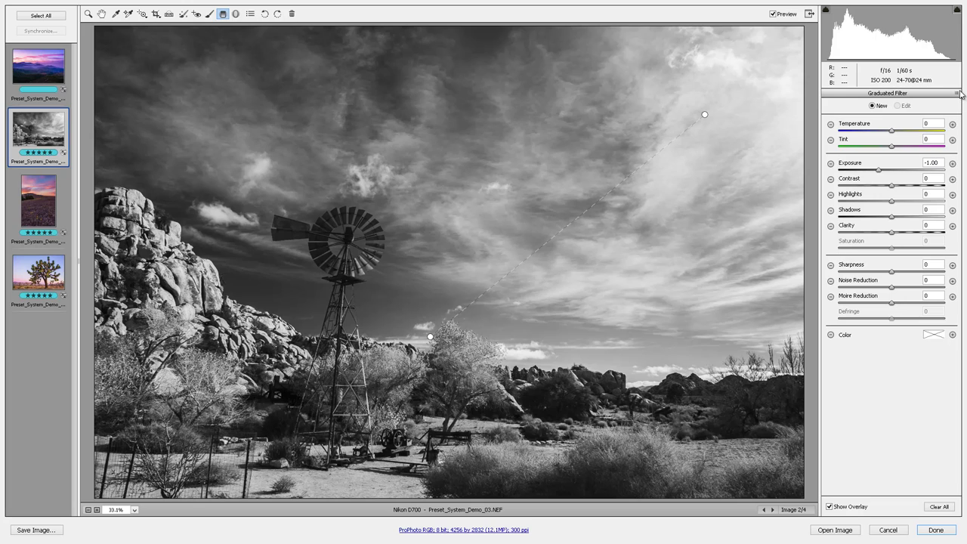
Step: Reset Preset_System_Demo_03.NEF to Camera Raw Defaults from the Basic panel menu
key("h")
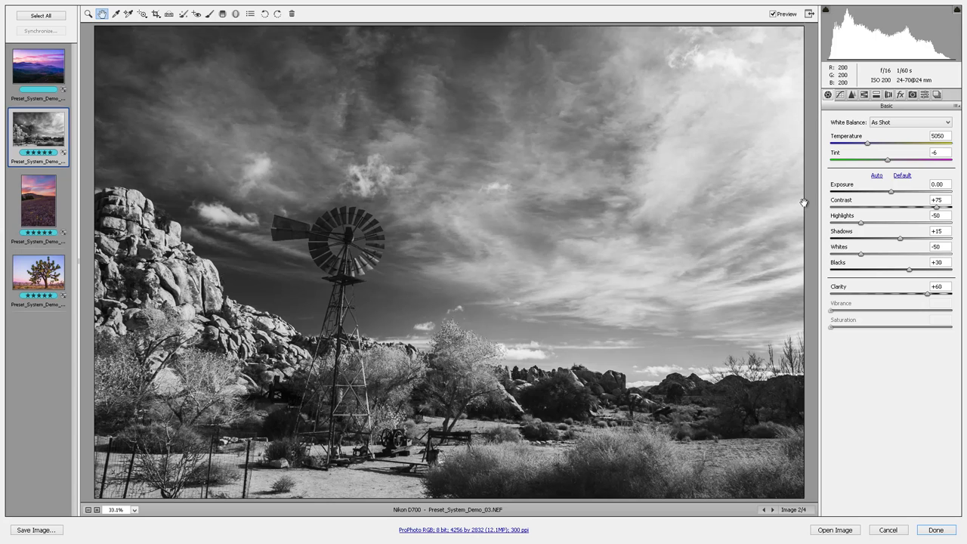
left_click(957, 107)
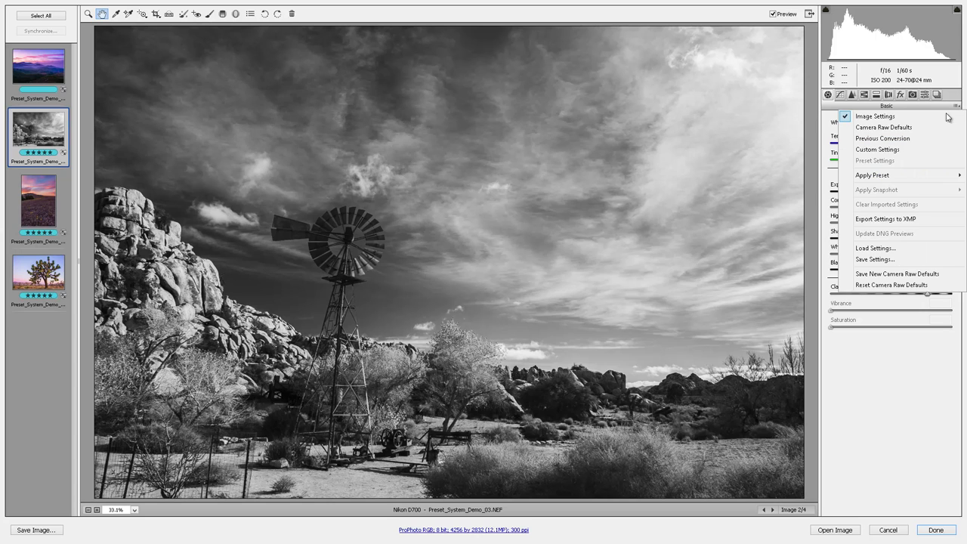
left_click(900, 133)
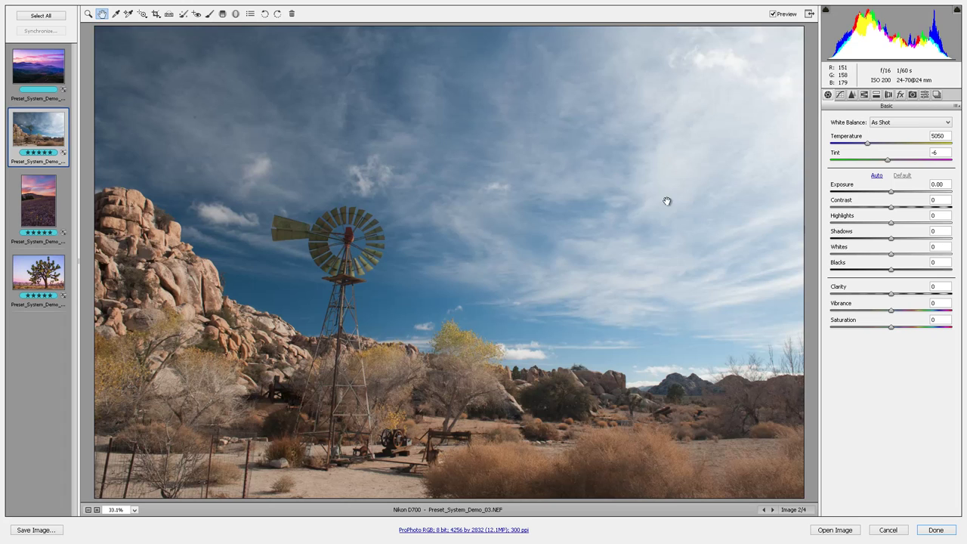
Step: Try 01-31b - Light Crush - B&W, then apply the 01-32b - Heavy Crush - B&W preset
left_click(923, 95)
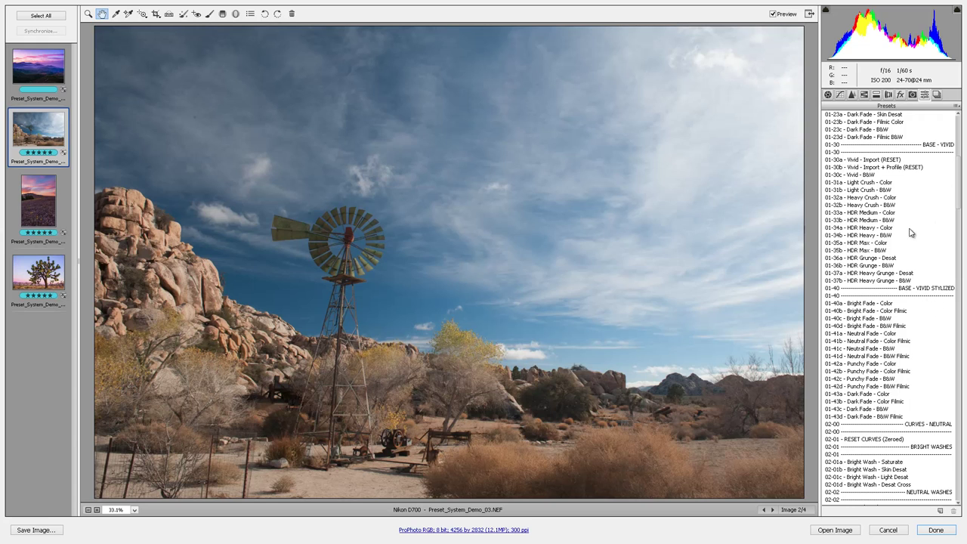
left_click(866, 190)
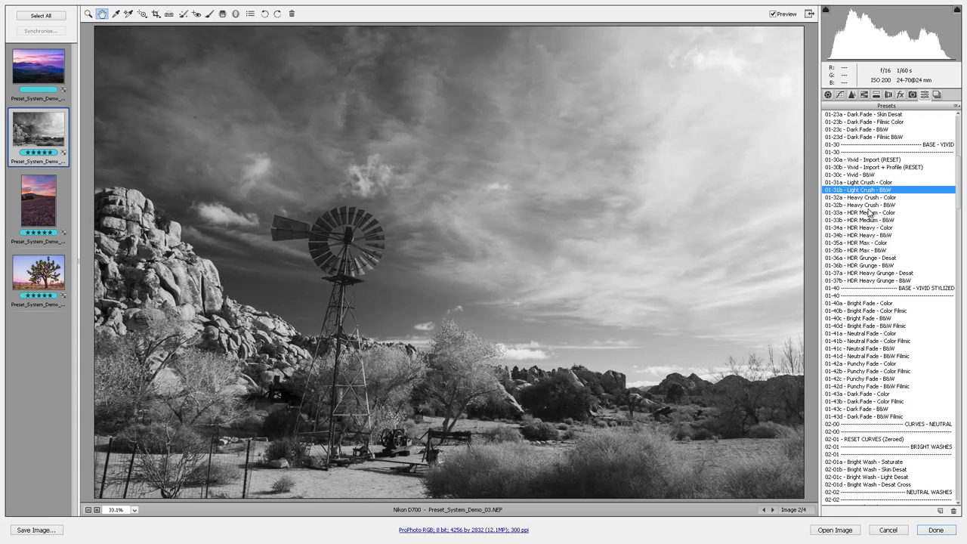
left_click(869, 205)
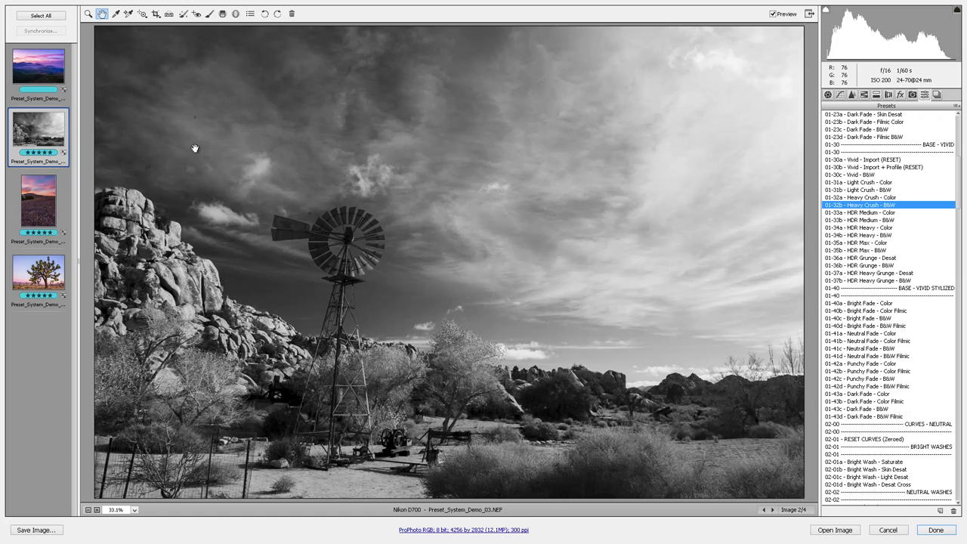
Step: Zoom to 100% with the Heal spot removal tool and heal a streaky dust mark in the sky
key("b")
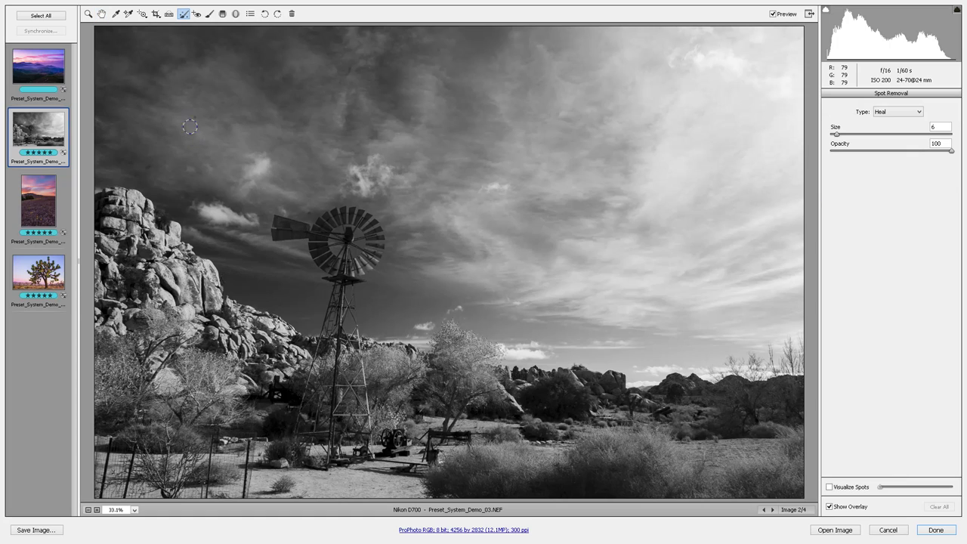
right_click(335, 67)
left_click(365, 78)
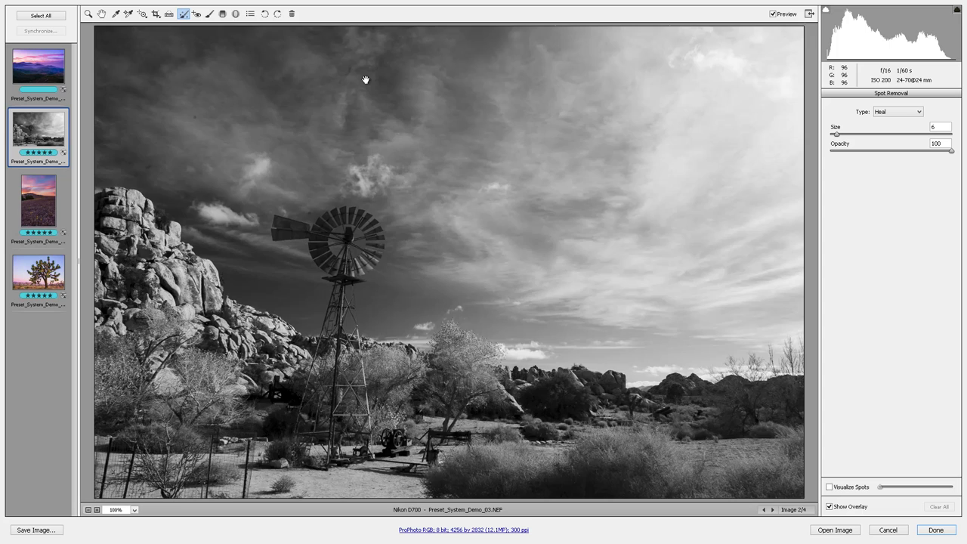
left_click_drag(281, 141, 660, 379)
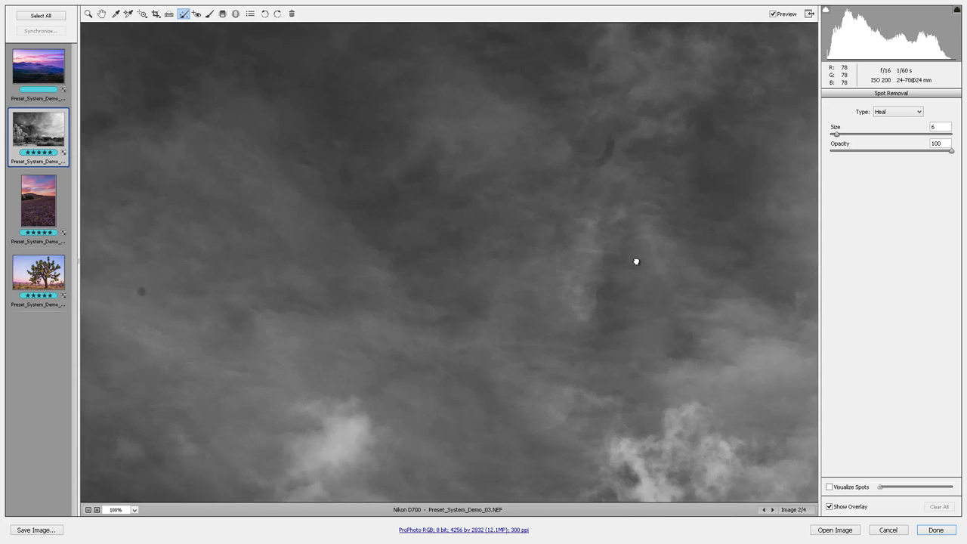
key("bracketright")
key("bracketright")
key("bracketright")
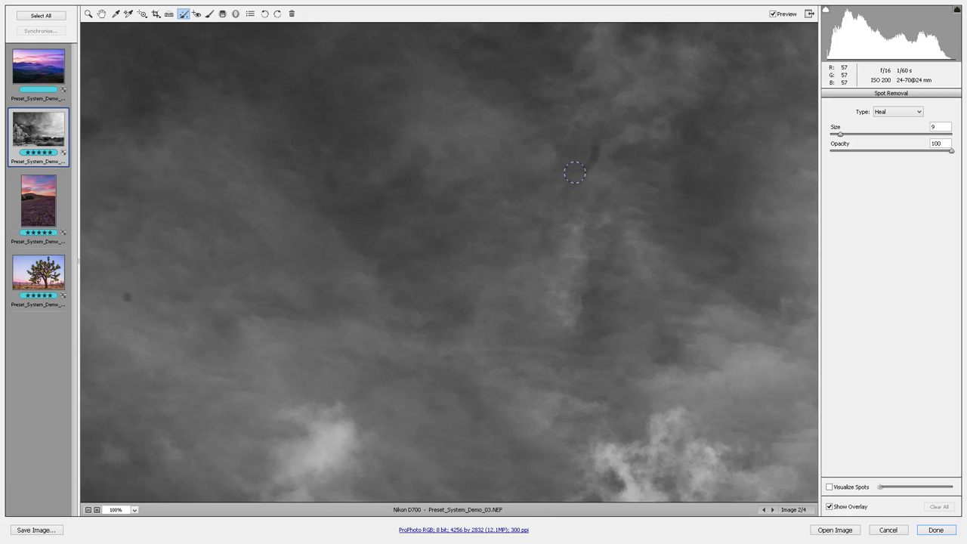
key("bracketleft")
left_click_drag(597, 159, 597, 132)
Step: Heal several dust spots and an elongated smear across the sky and top-left corner
left_click_drag(328, 362, 686, 265)
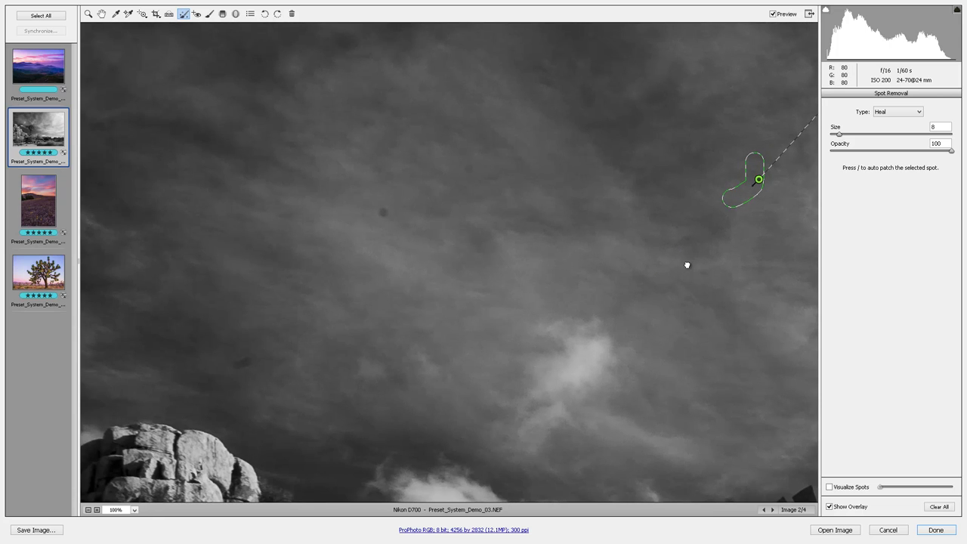
left_click(470, 165)
left_click(386, 210)
left_click_drag(212, 376, 250, 360)
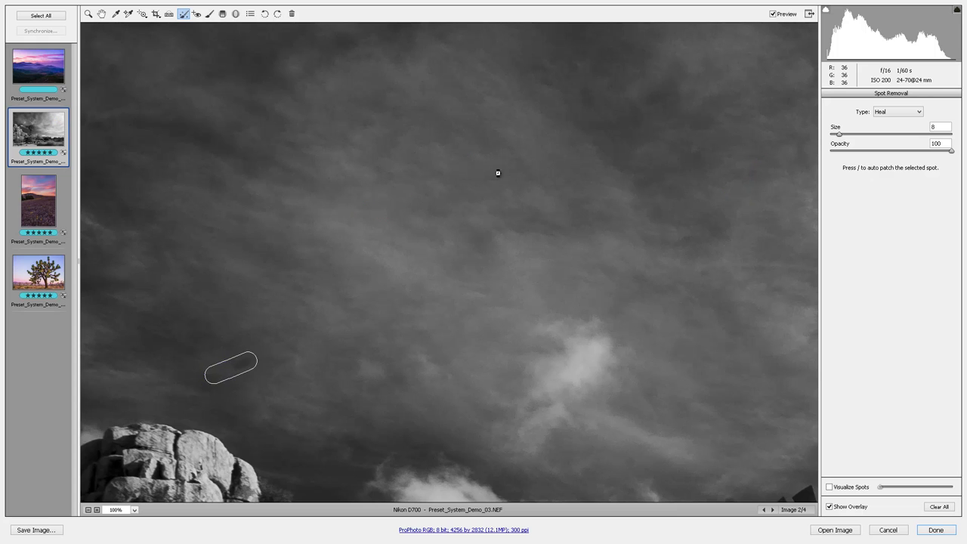
scroll(496, 173, "up", 2)
left_click(133, 126)
left_click(120, 69)
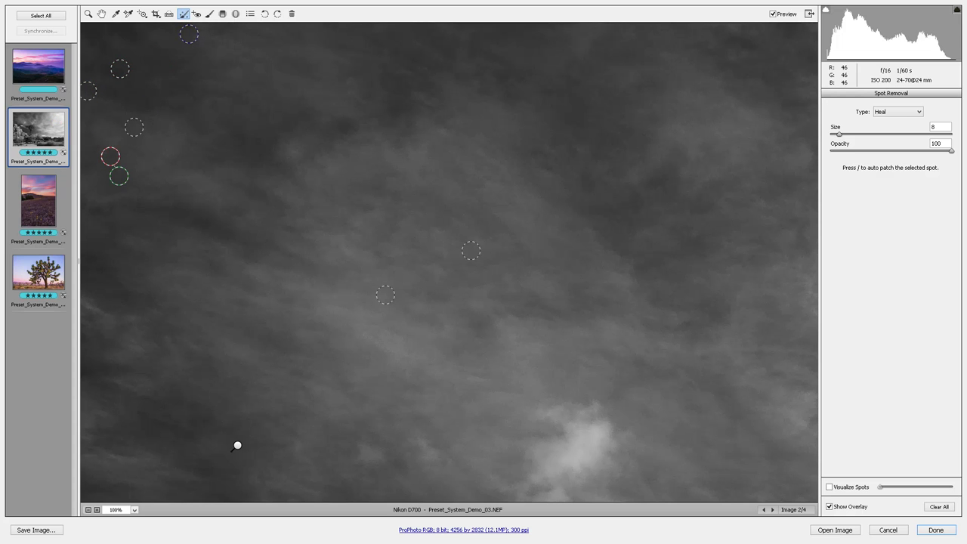
left_click(189, 25)
left_click(212, 99)
Step: Heal two dust spots above the windmill, then pan to check the remaining cloudy sky
scroll(239, 48, "down", 3)
left_click_drag(699, 419, 529, 336)
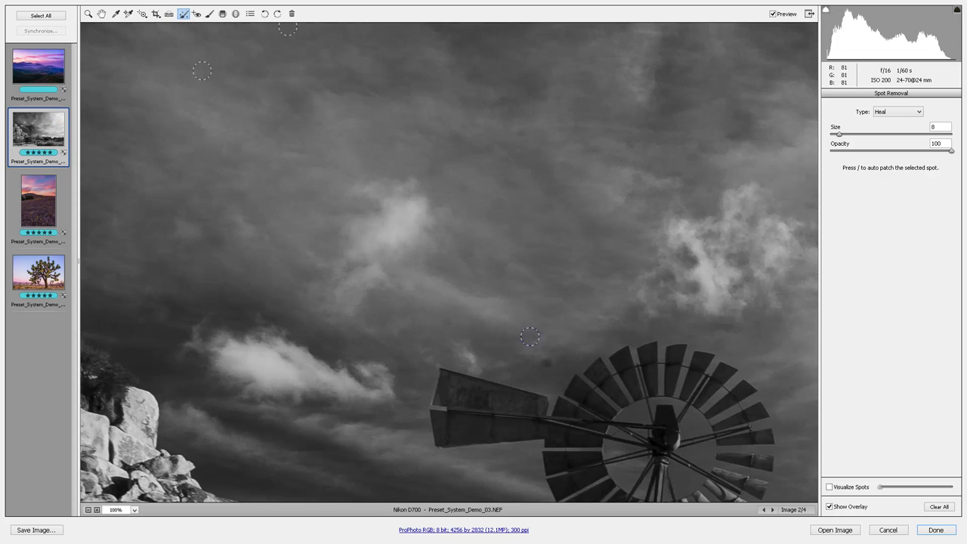
left_click(551, 367)
left_click(453, 322)
scroll(413, 419, "down", 5)
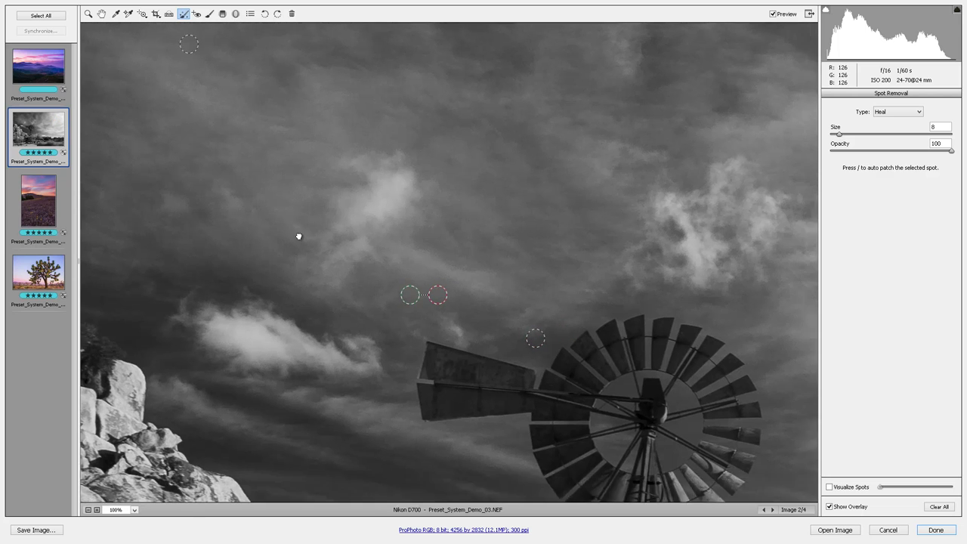
left_click_drag(418, 426, 337, 160)
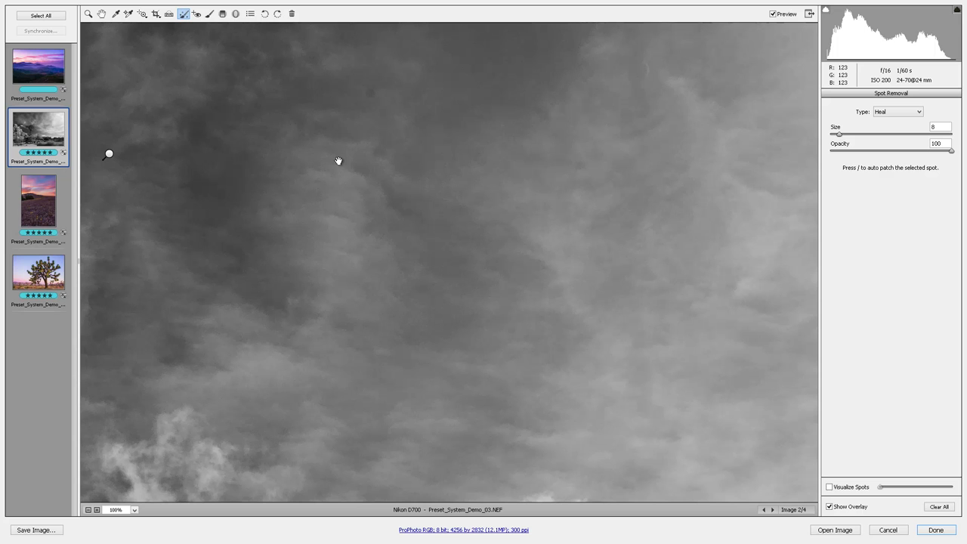
key("h")
right_click(342, 133)
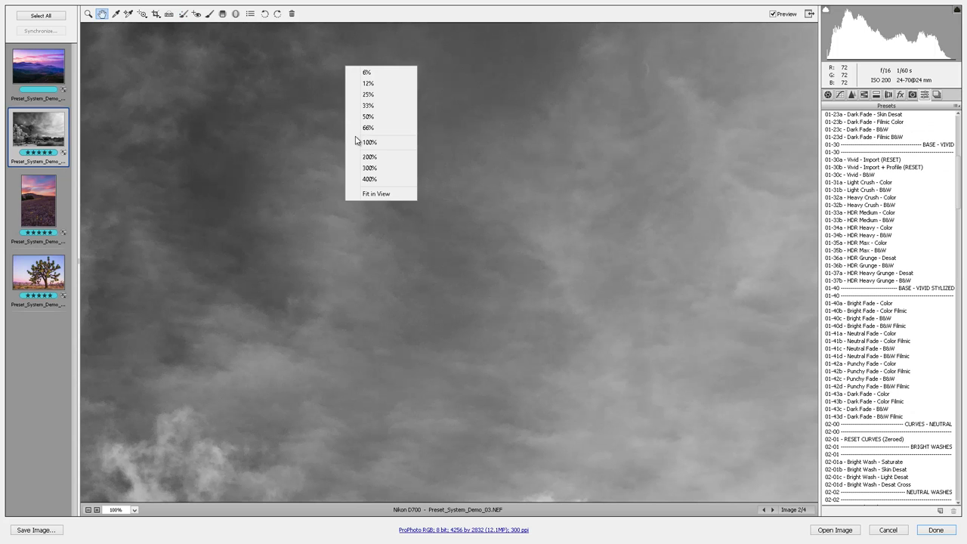
Step: Fit the windmill photo in view, try 01-35b HDR Max - B&W, then apply 01-37b HDR Heavy Grunge - B&W
left_click(374, 194)
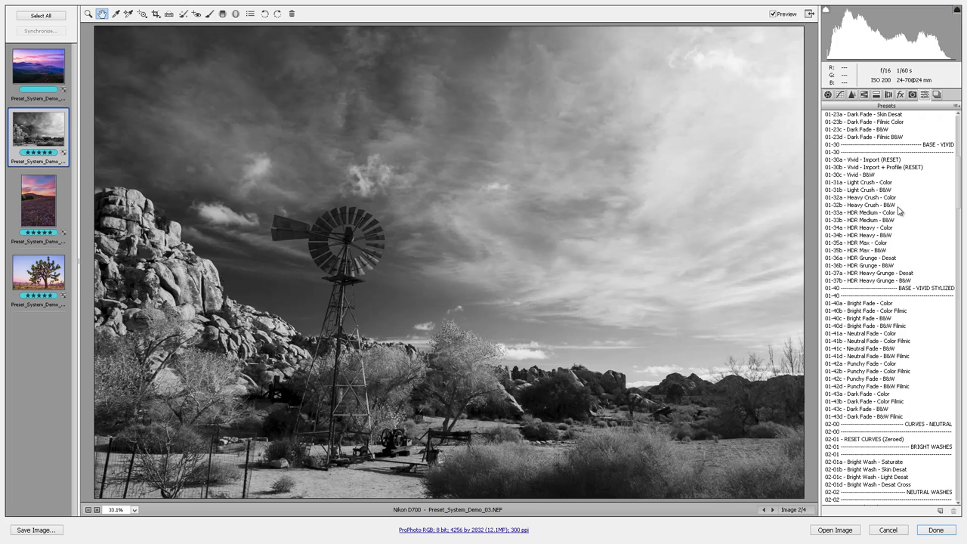
left_click(870, 250)
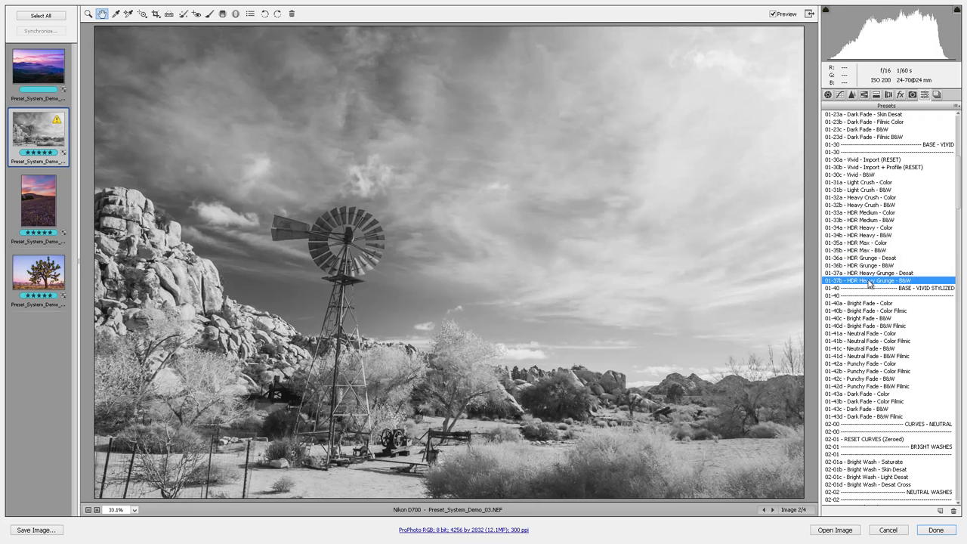
left_click(869, 280)
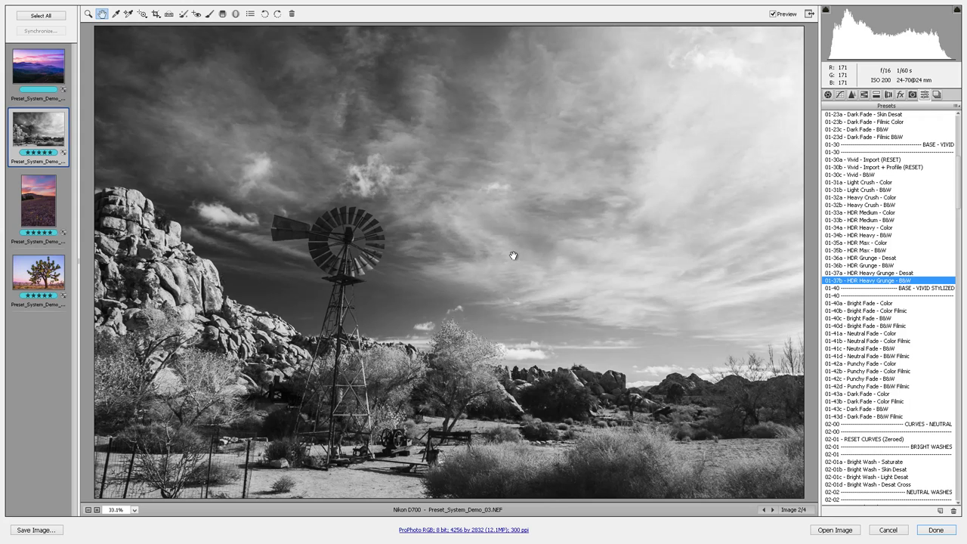
Step: Add a Burn-preset graduated filter at -0.50 exposure, angled diagonally from the upper-right sky toward the windmill
key("g")
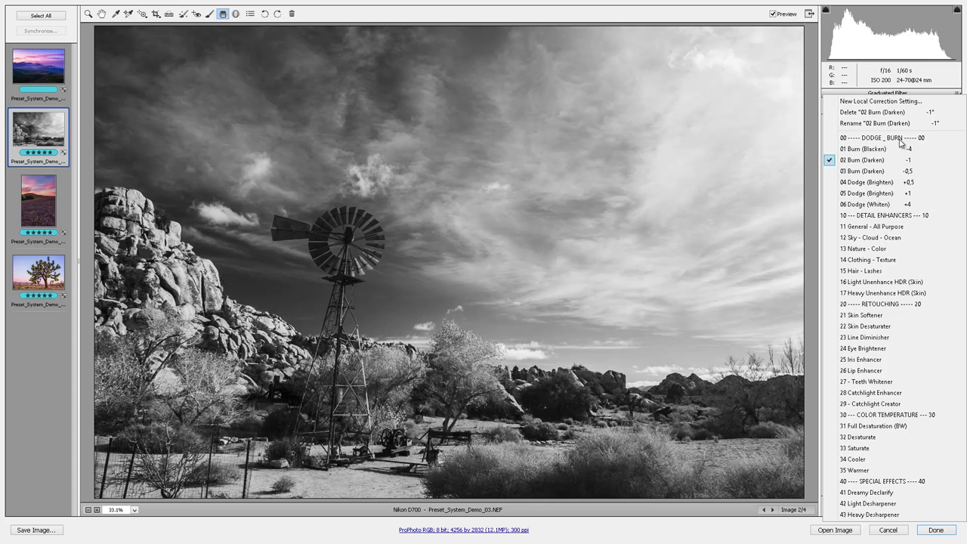
left_click(884, 248)
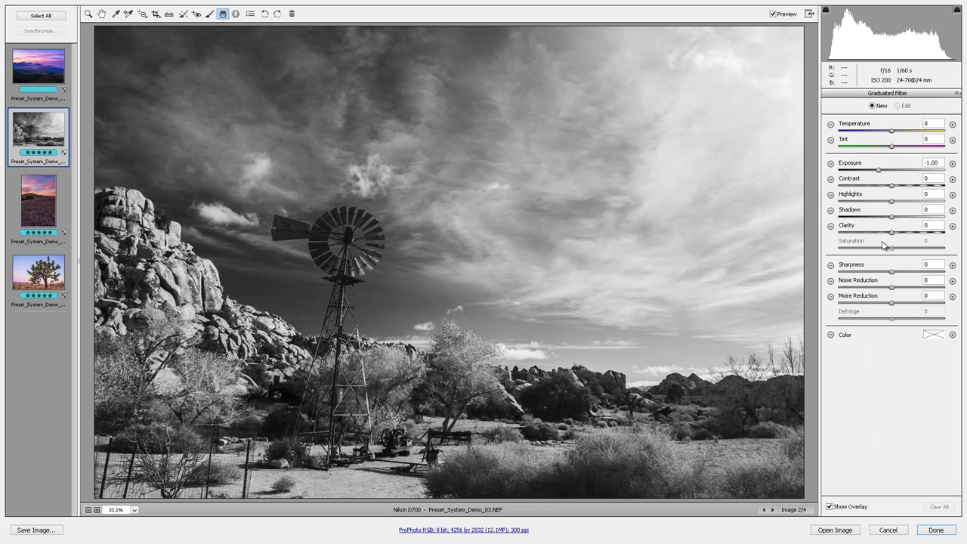
left_click(940, 162)
type("-0.50")
key("Return")
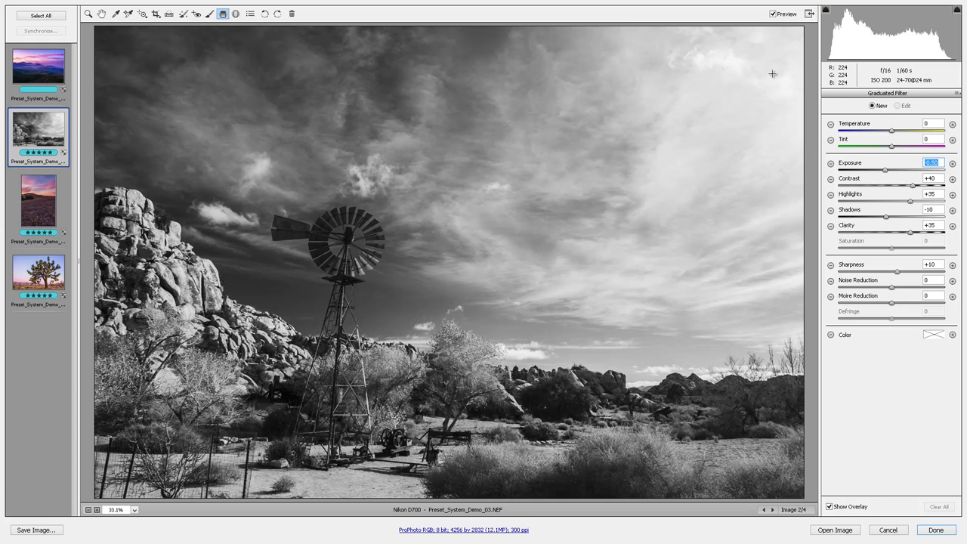
left_click_drag(780, 46, 385, 315)
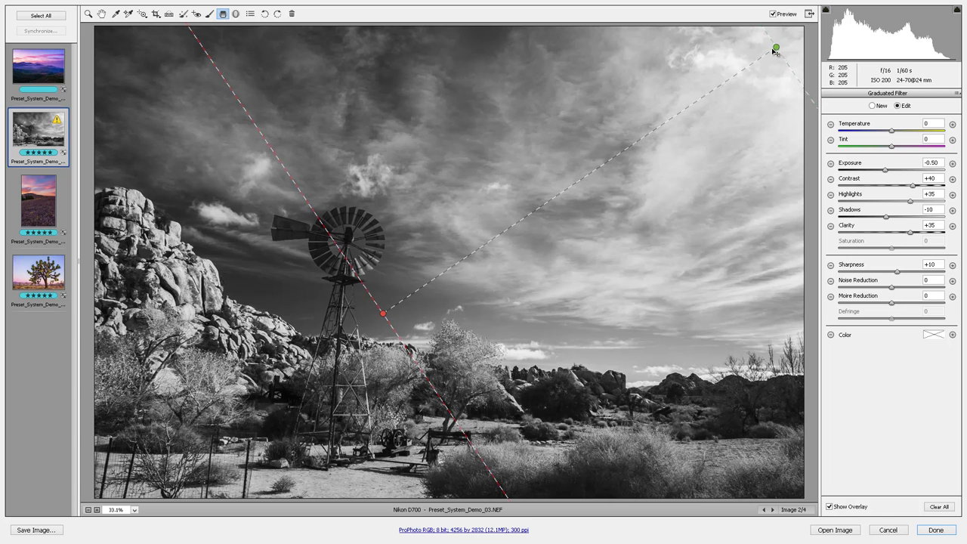
left_click_drag(765, 58, 562, 156)
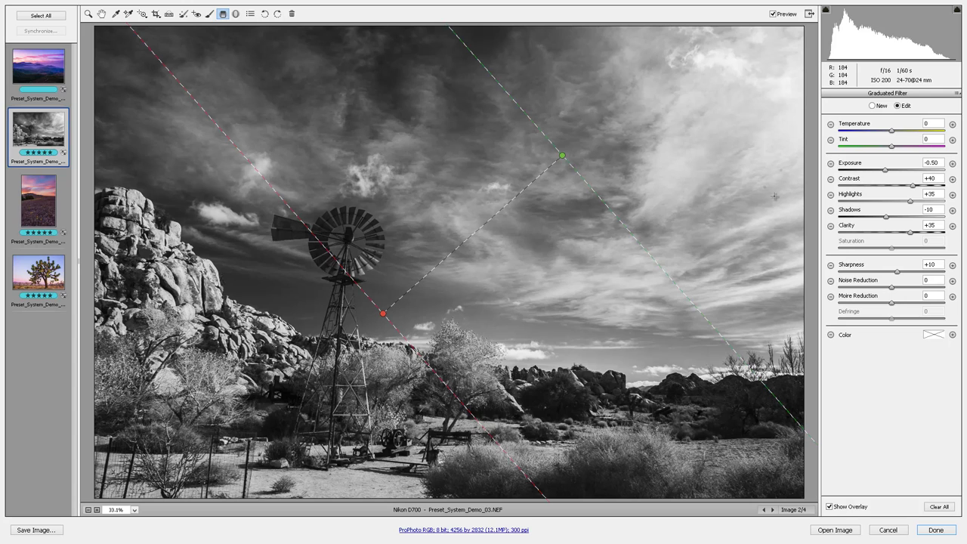
Step: Shrink the spot healing size to 3, then open the third raw, Preset_System_Demo_06.NEF
key("b")
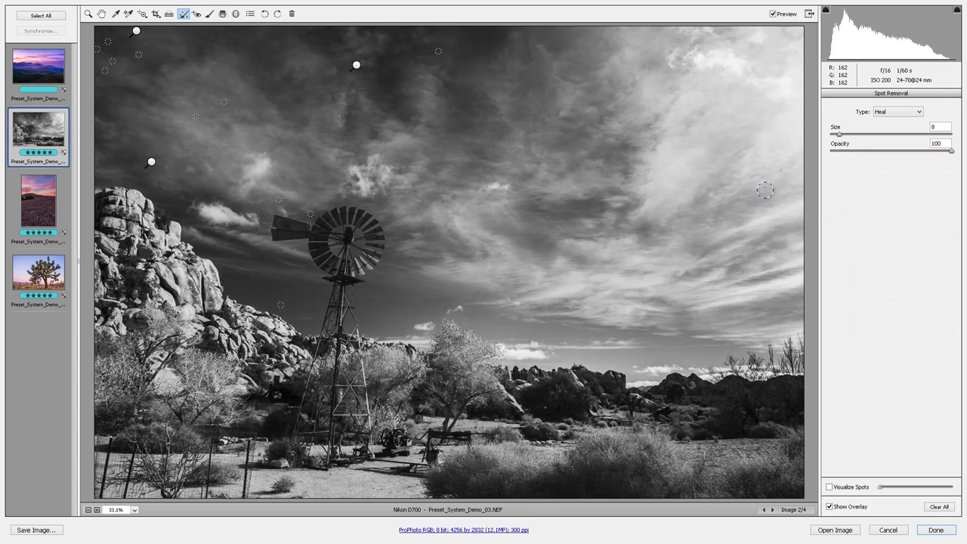
key("bracketleft")
key("bracketleft")
key("bracketleft")
key("bracketleft")
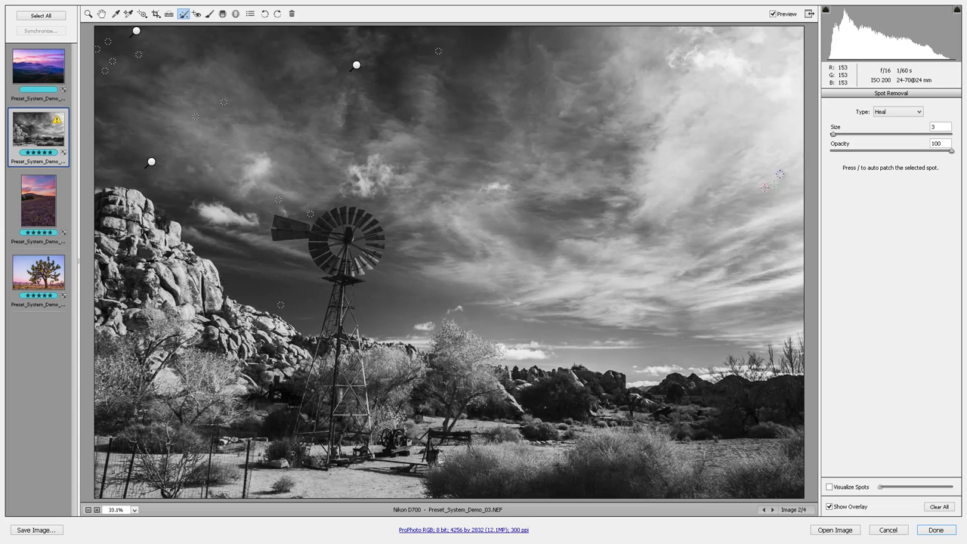
key("h")
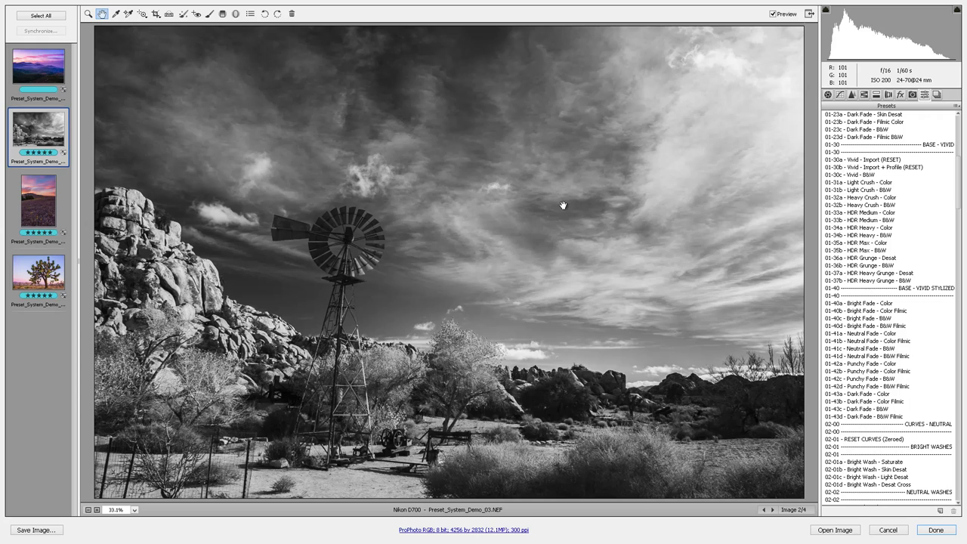
left_click(44, 199)
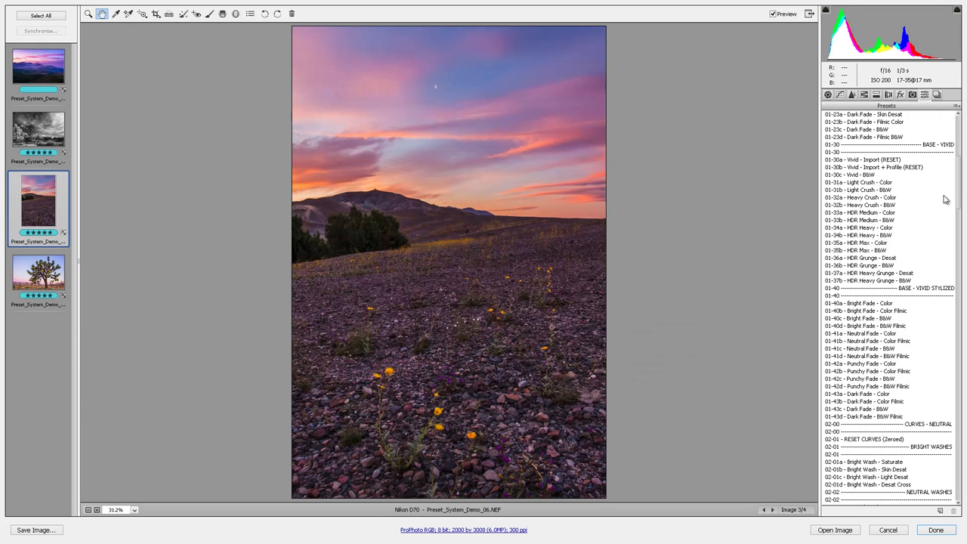
Step: Apply Camera Raw Defaults from the panel's settings menu, briefly toggling spot healing afterwards
left_click(956, 109)
left_click(900, 133)
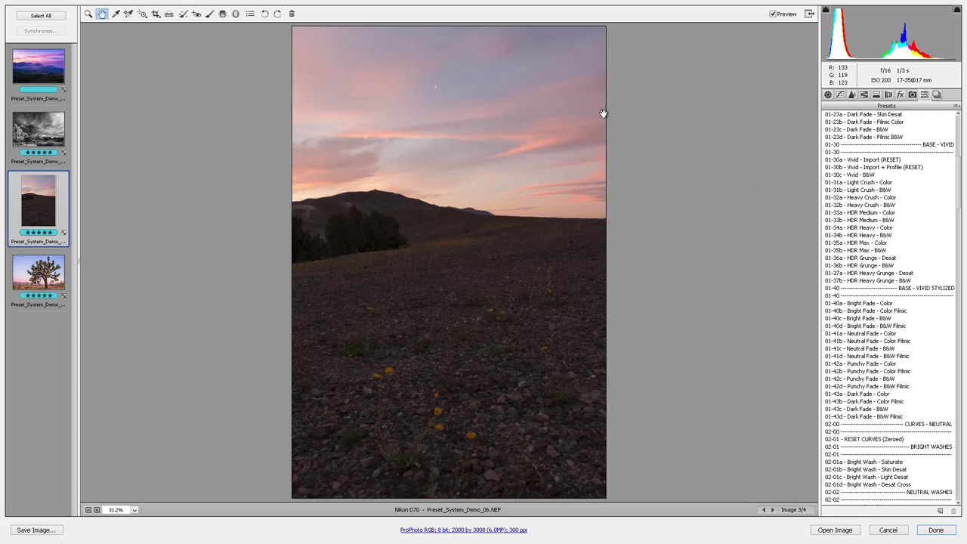
key("b")
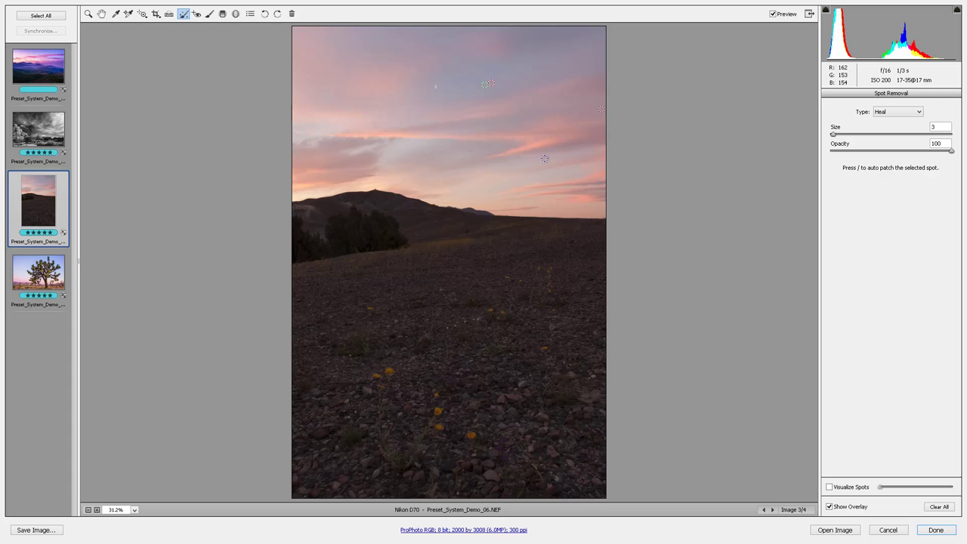
key("h")
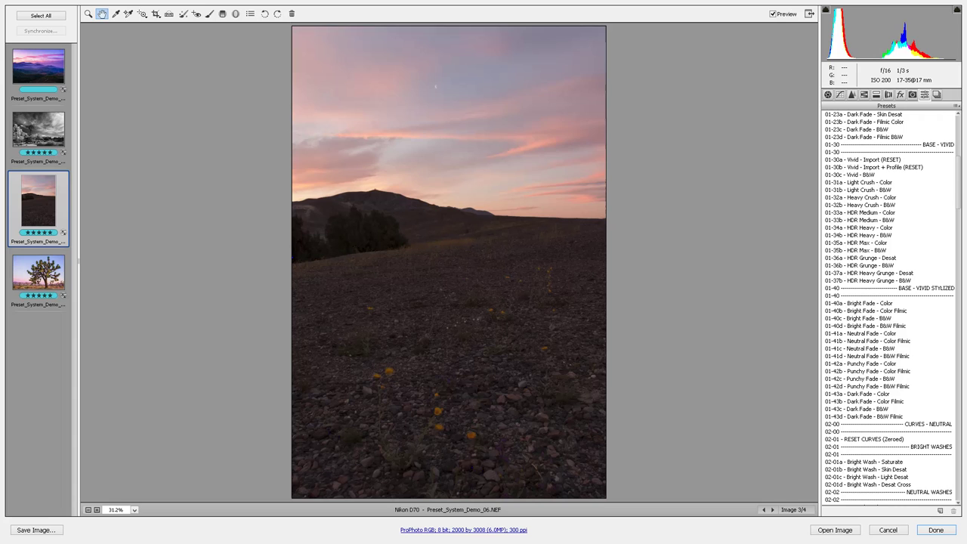
mouse_move(961, 186)
left_mouse_down()
mouse_move(960, 137)
mouse_move(956, 192)
left_mouse_up()
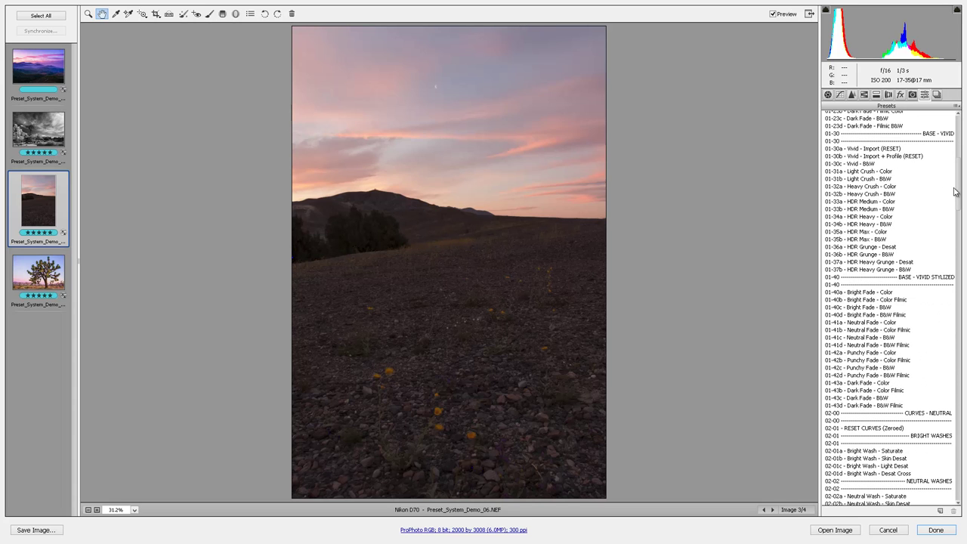
Step: Apply 01-35a HDR Max - Color and set Temperature to 6000, then 6500
left_click(869, 232)
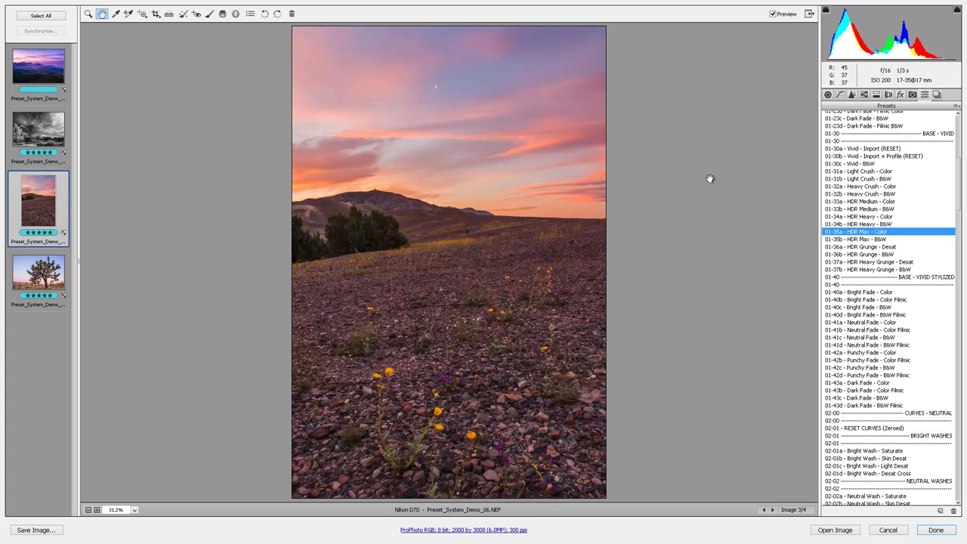
left_click(827, 96)
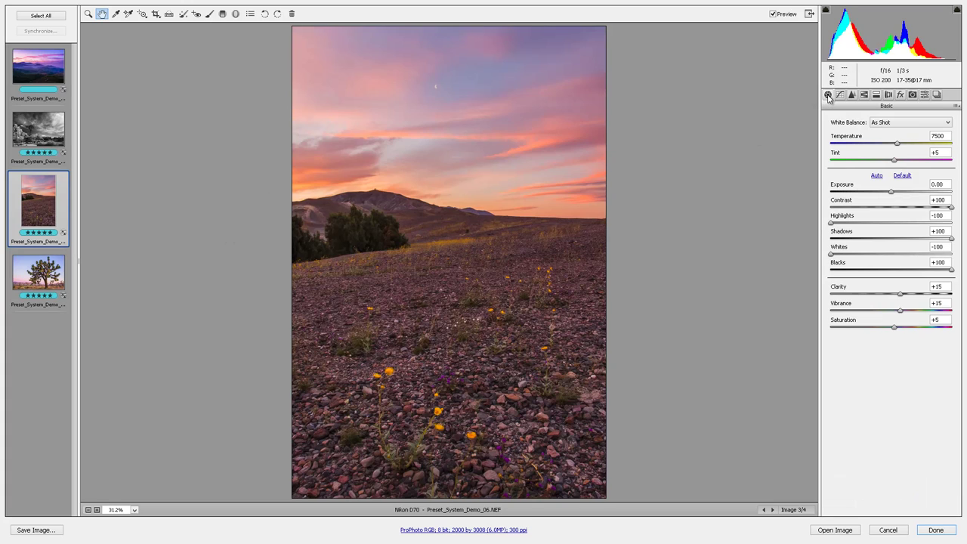
left_click(943, 143)
type("6000")
key("Return")
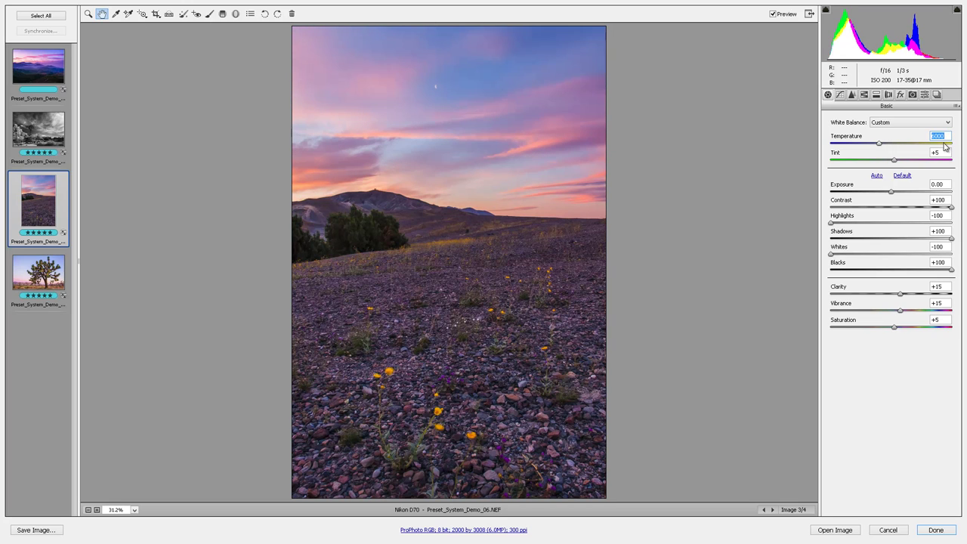
type("6500")
key("Return")
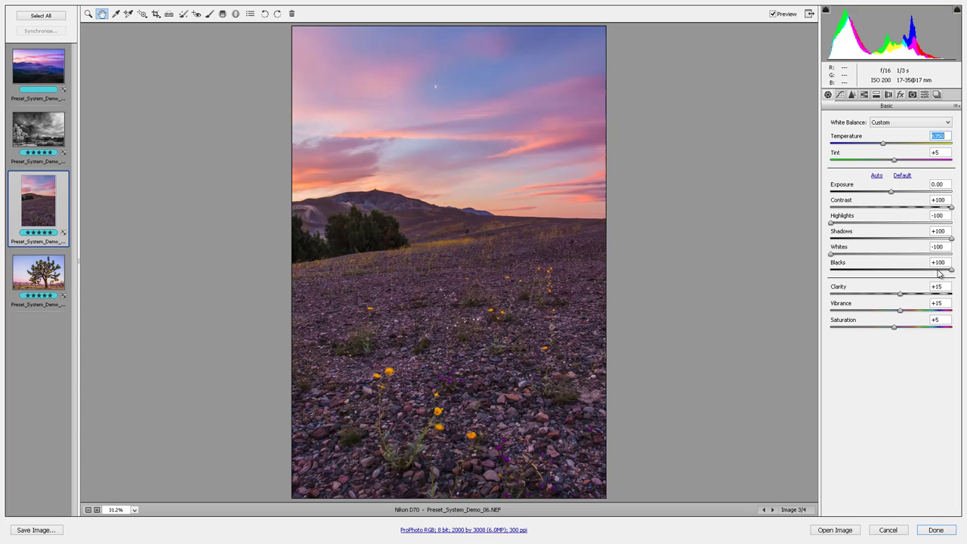
Step: Ease Blacks down to +82 and settle Saturation at +15
mouse_move(949, 270)
left_mouse_down()
mouse_move(926, 273)
mouse_move(939, 272)
left_mouse_up()
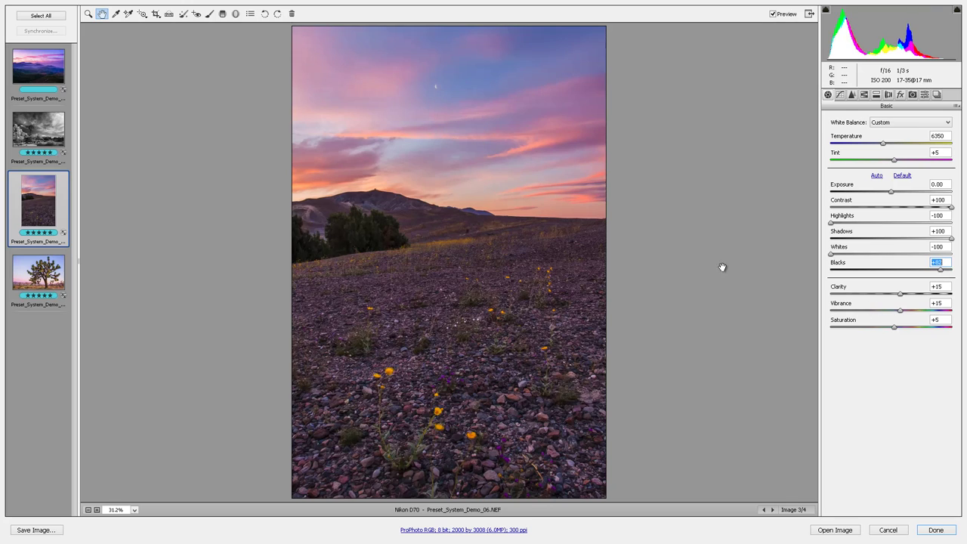
left_click(941, 320)
key("shift+Up")
key("shift+Up")
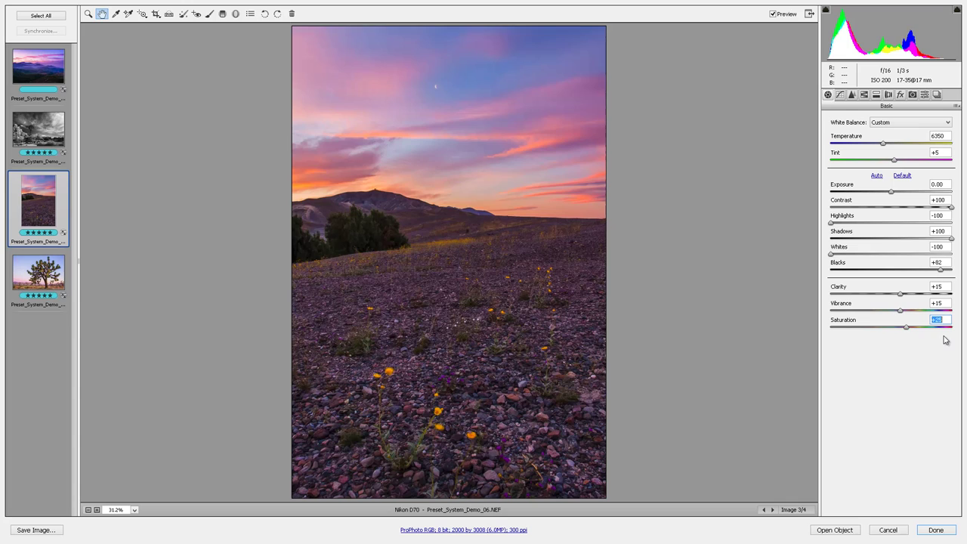
key("shift+Down")
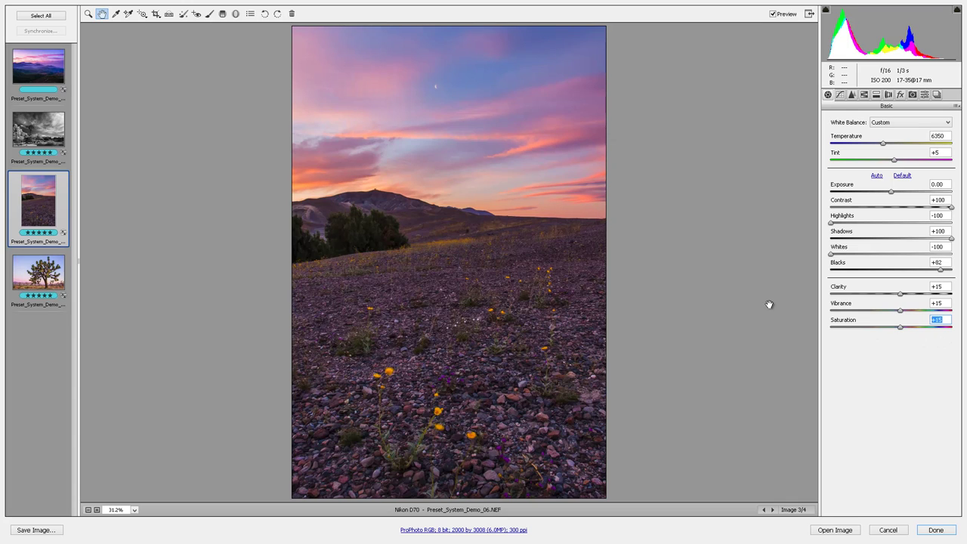
Step: Open the fourth raw, Preset_System_Demo_15.CR2, and reset it to Camera Raw Defaults
left_click(43, 276)
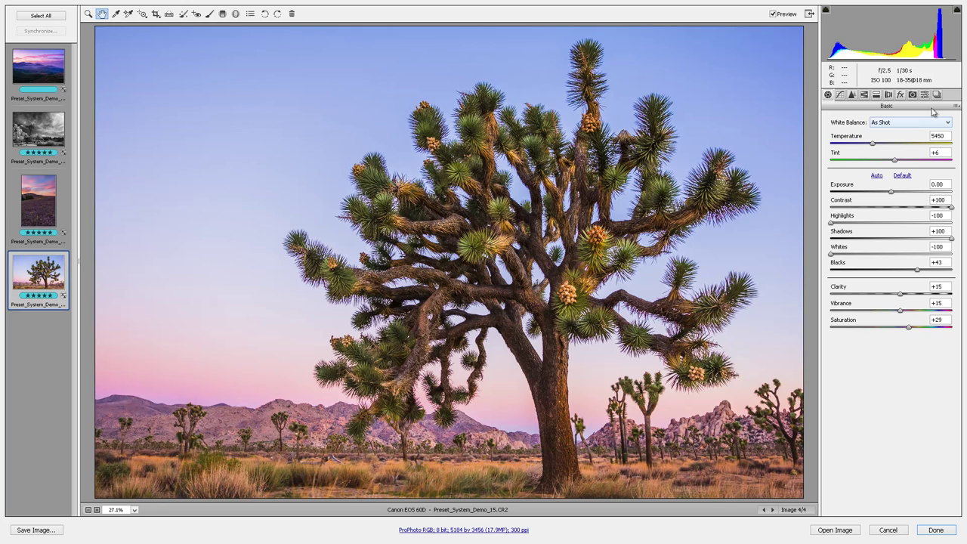
left_click(955, 106)
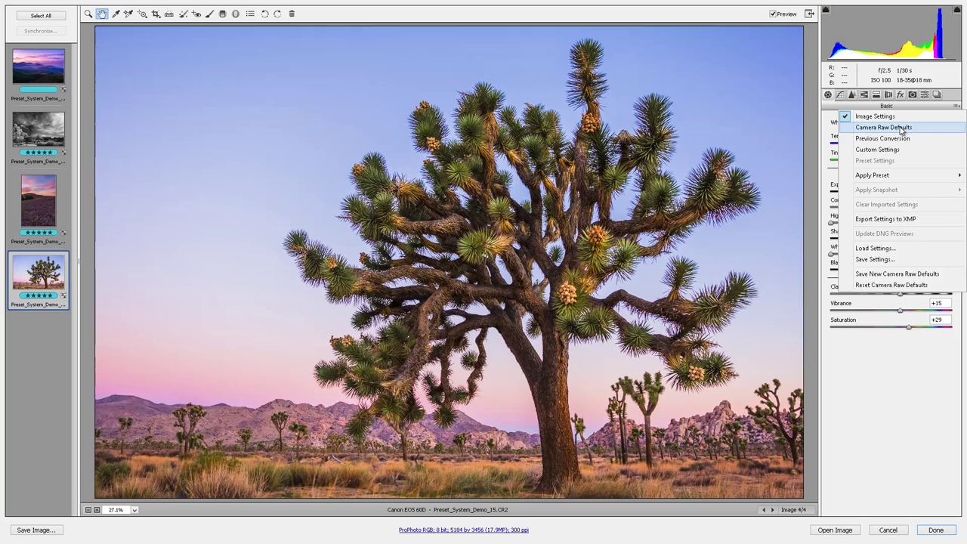
left_click(901, 127)
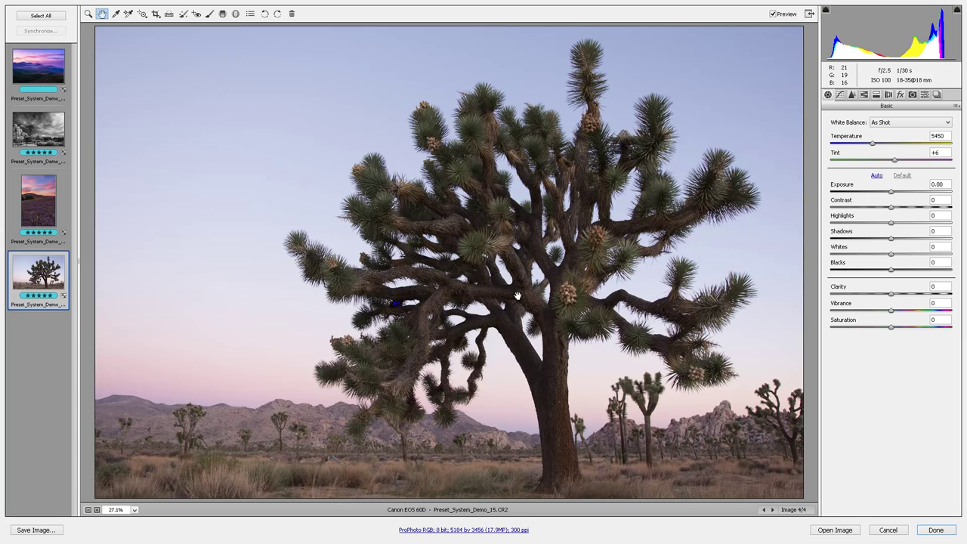
Step: Compare the Vivid, Light Crush and Heavy Crush presets, keeping 01-31a Light Crush - Color
left_click(924, 95)
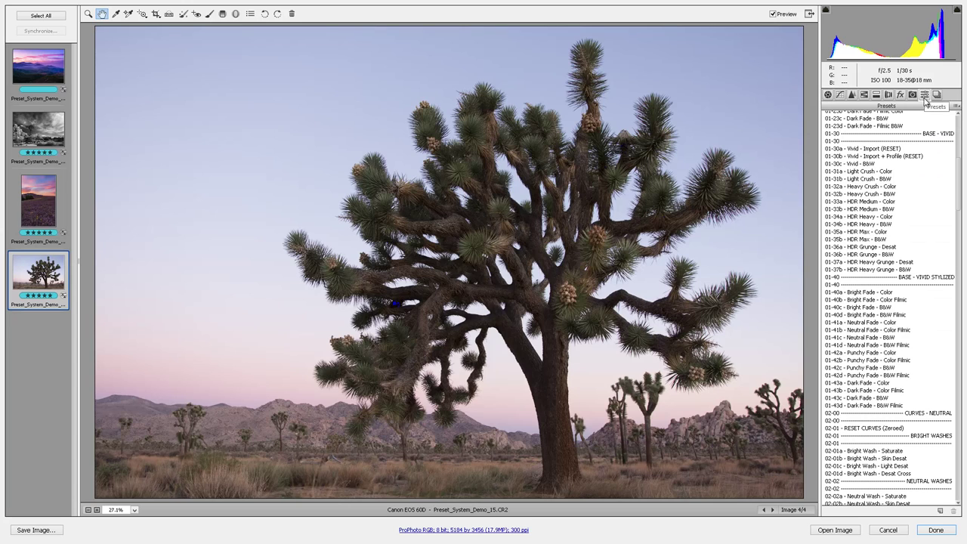
left_click(862, 152)
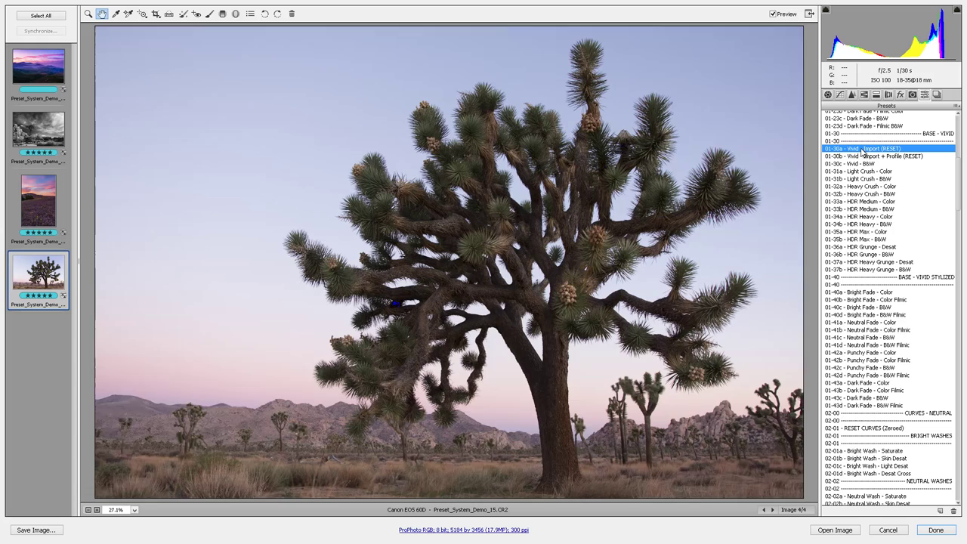
left_click(862, 172)
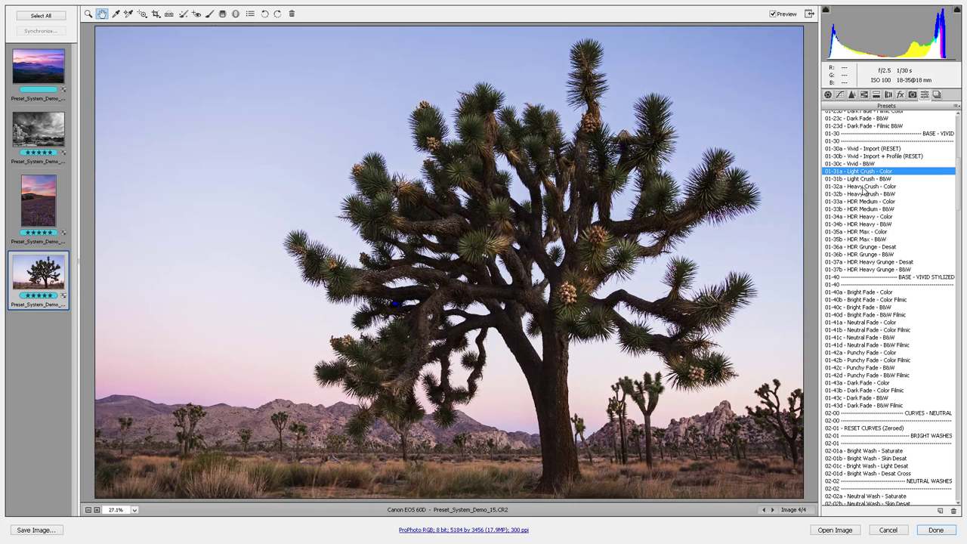
left_click(864, 187)
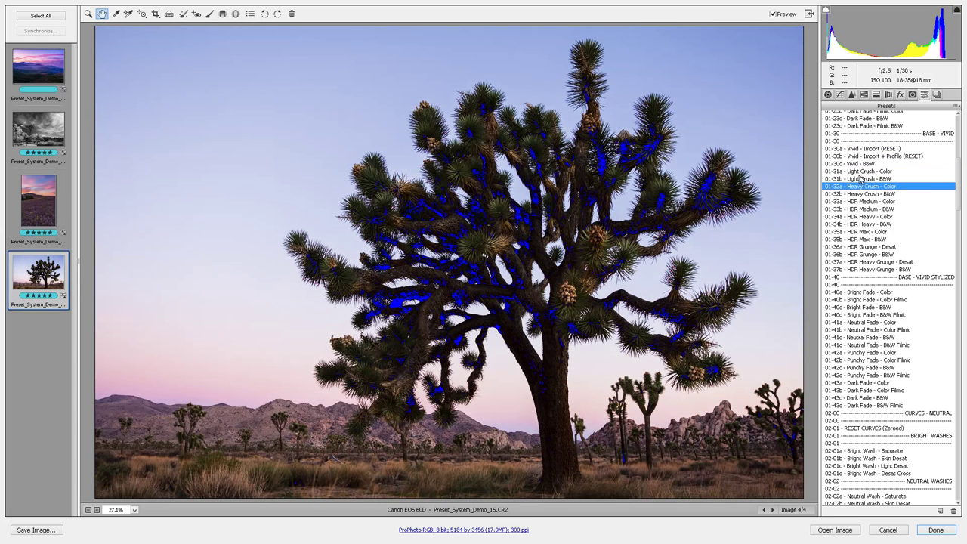
left_click(861, 171)
Step: Compare Saturate - Heavy against 03-51d Saturate - Heavy + Blues, keeping the Blues version
scroll(868, 200, "down", 5)
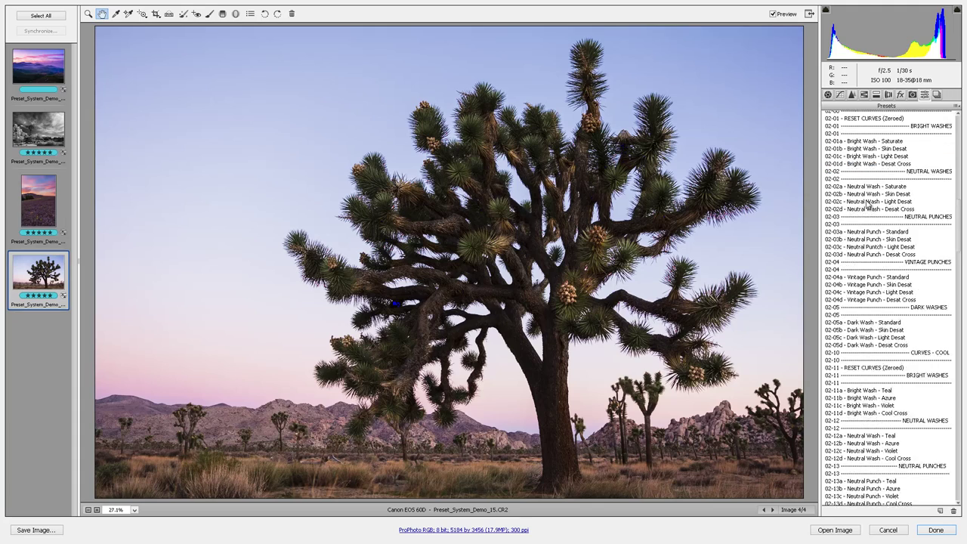
scroll(868, 203, "down", 12)
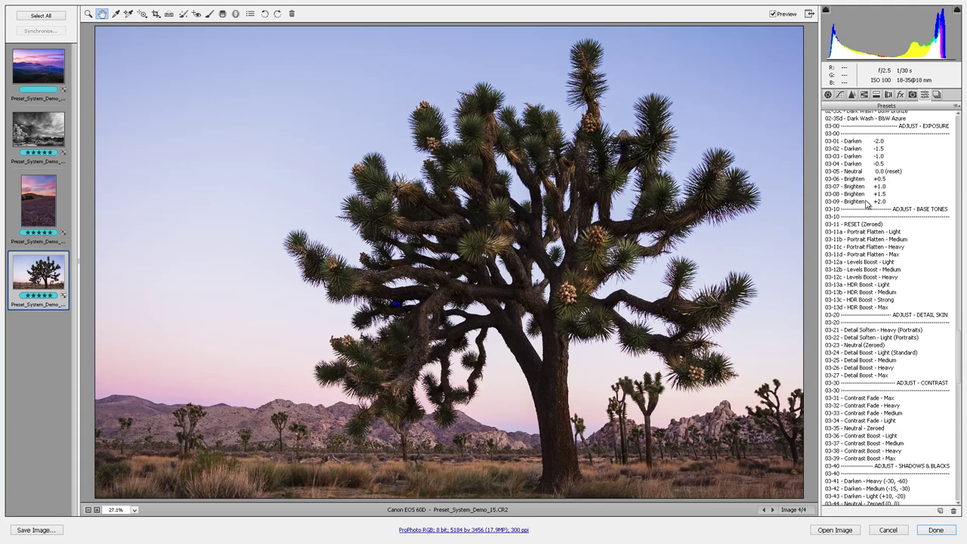
scroll(868, 203, "down", 5)
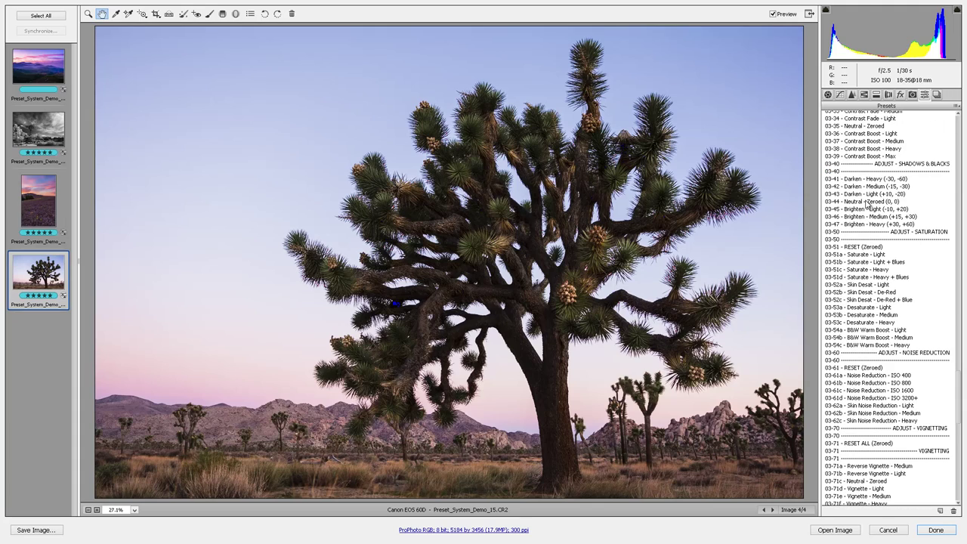
left_click(865, 270)
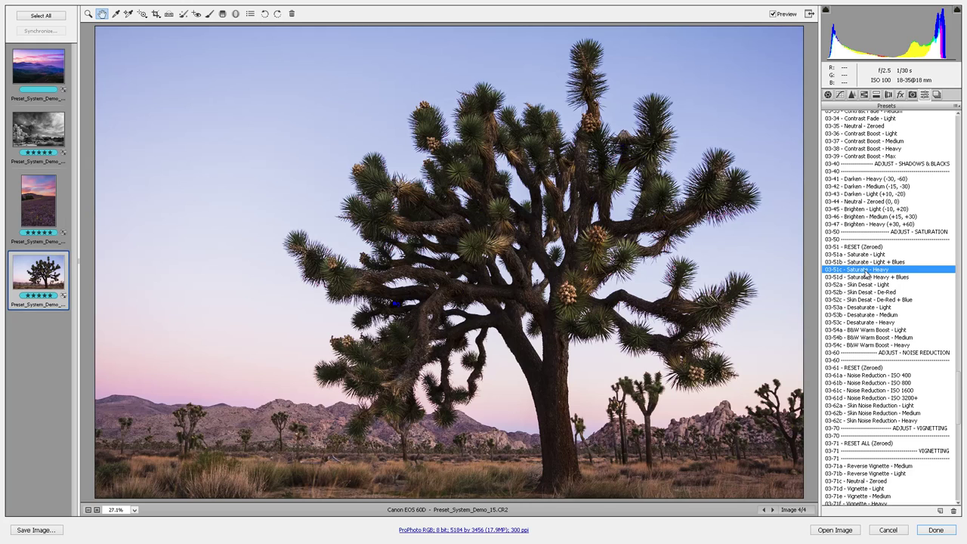
left_click(867, 277)
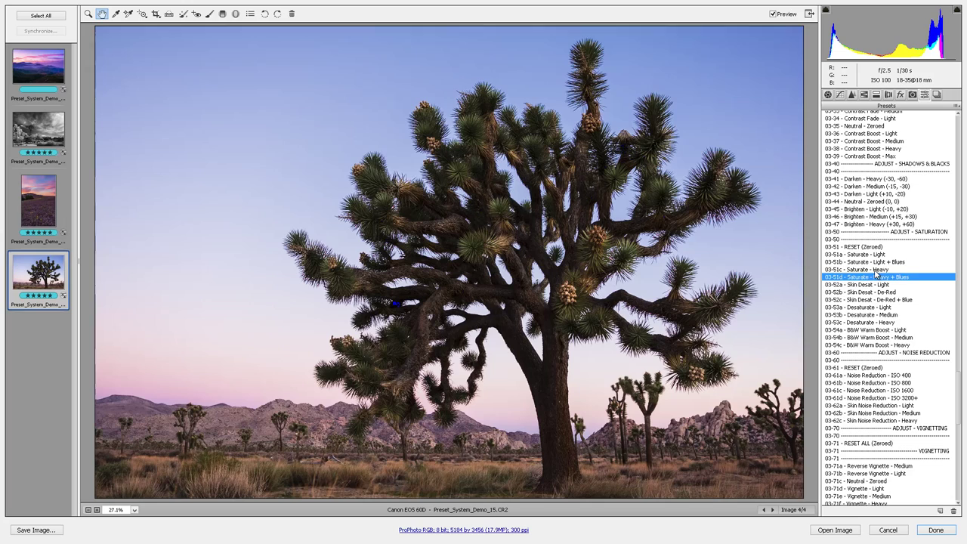
left_click(876, 270)
left_click(875, 277)
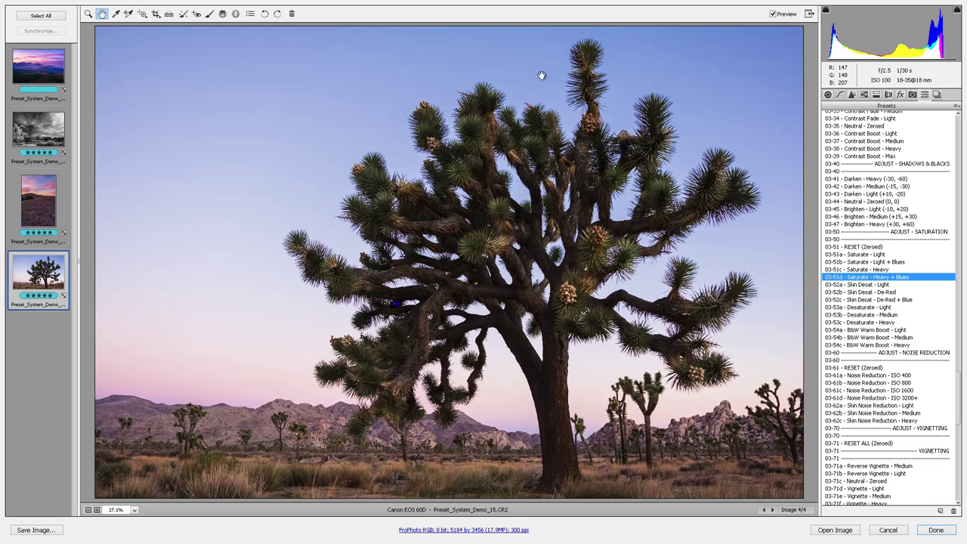
scroll(878, 202, "up", 15)
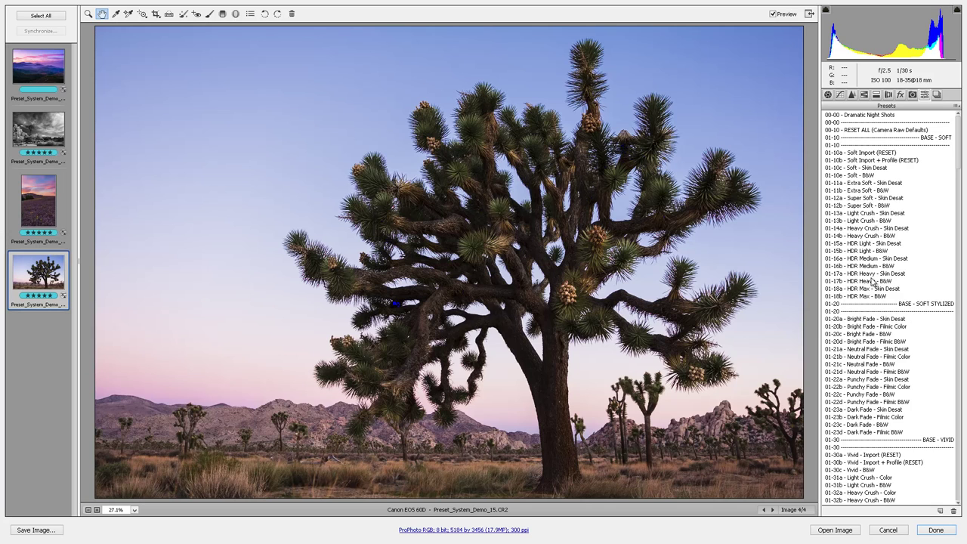
Step: Apply 01-35a HDR Max - Color, then choose 02-23b Neutral Punch - Apricot over Warm Cross and Amber
scroll(873, 269, "down", 9)
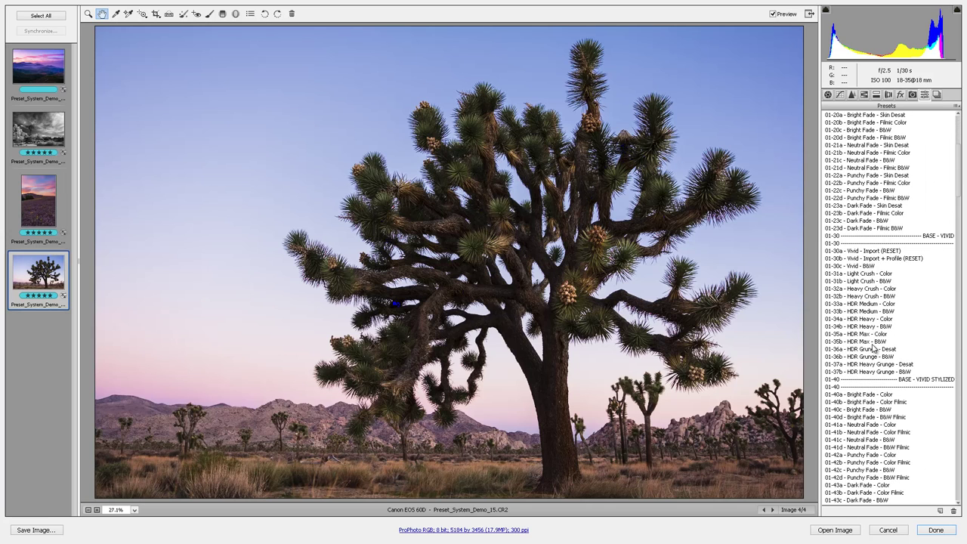
left_click(872, 335)
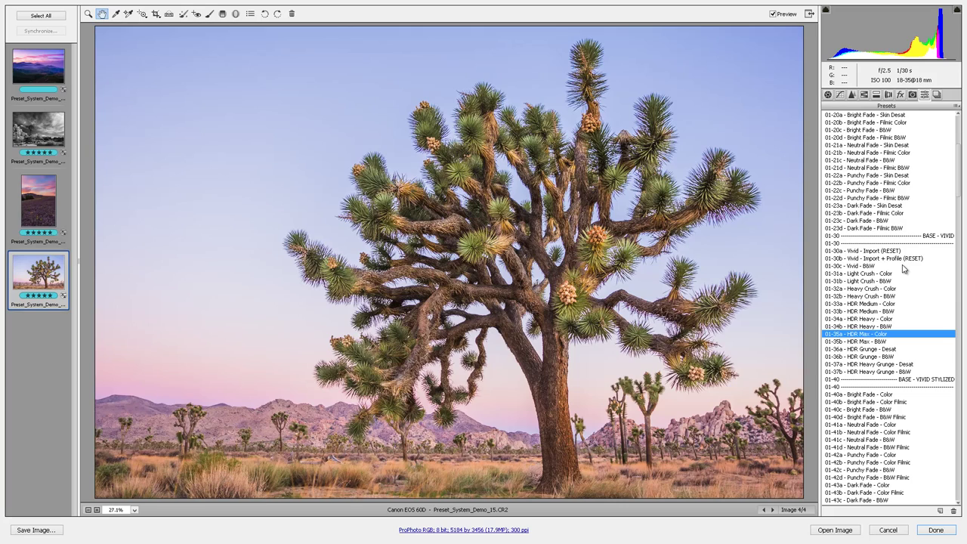
scroll(903, 269, "down", 20)
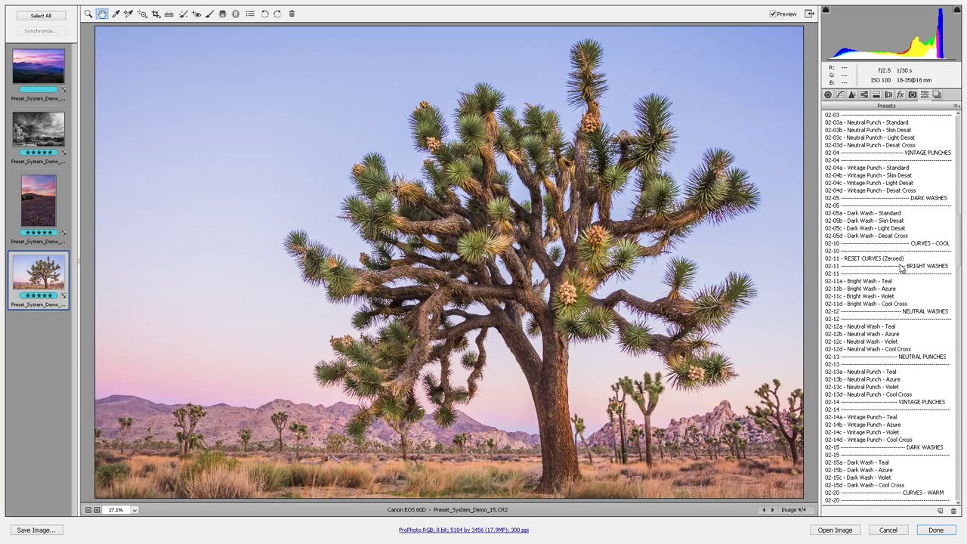
scroll(901, 269, "down", 15)
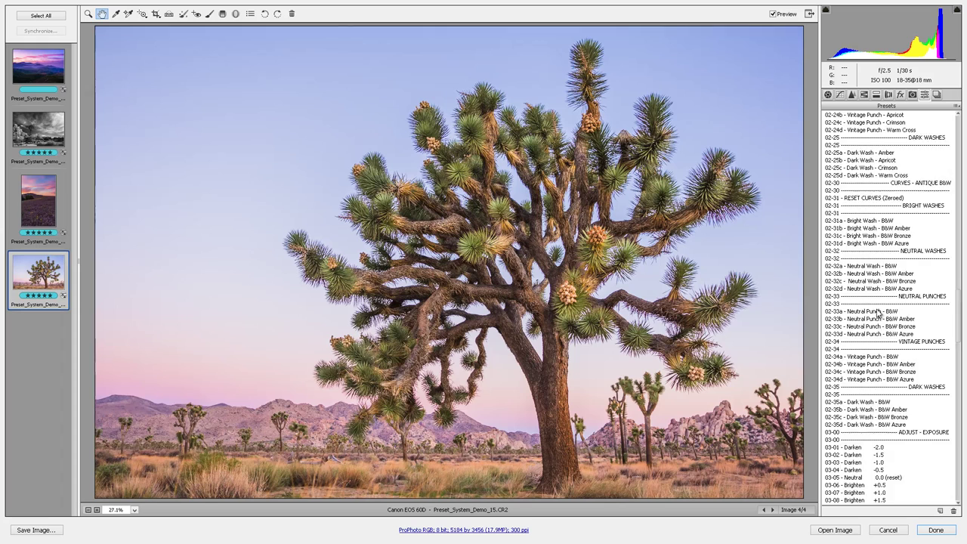
scroll(878, 313, "up", 5)
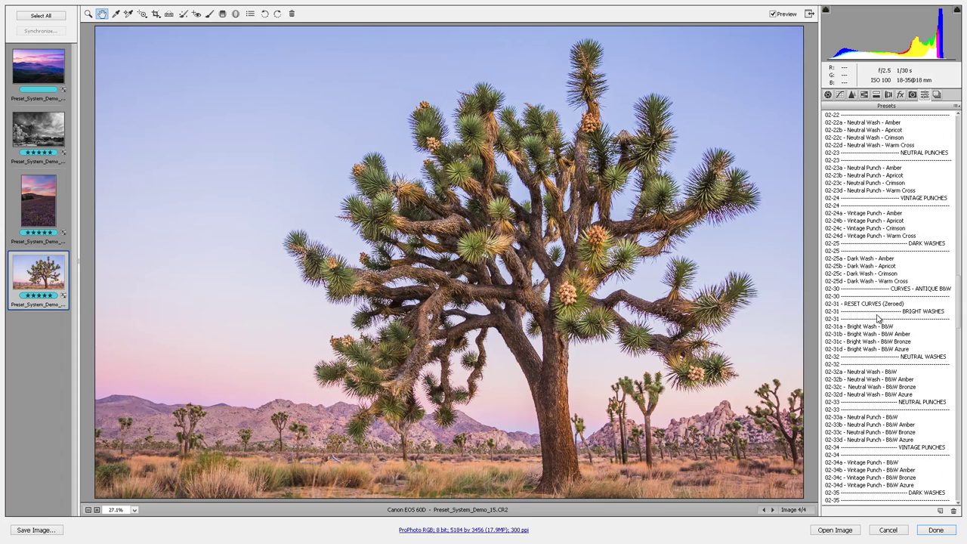
scroll(879, 318, "up", 2)
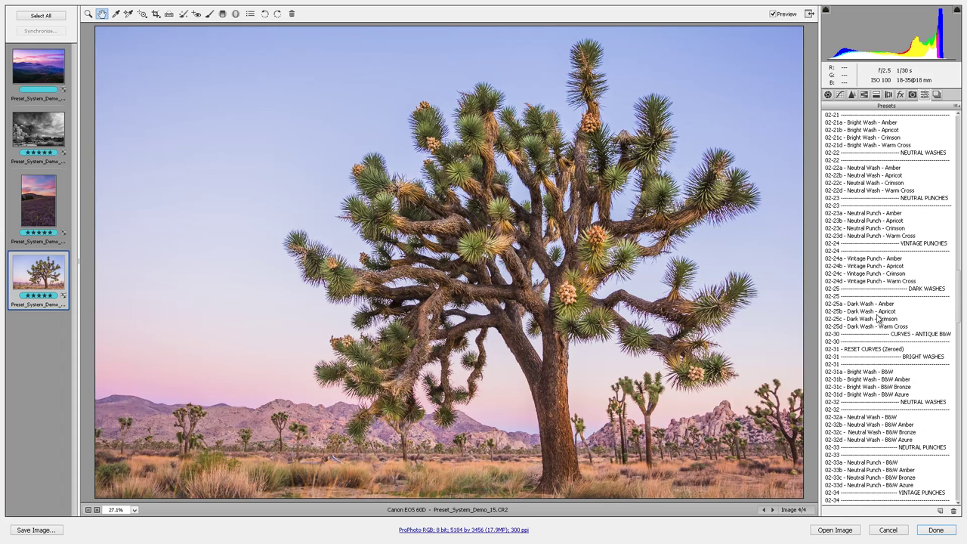
left_click(876, 236)
left_click(880, 214)
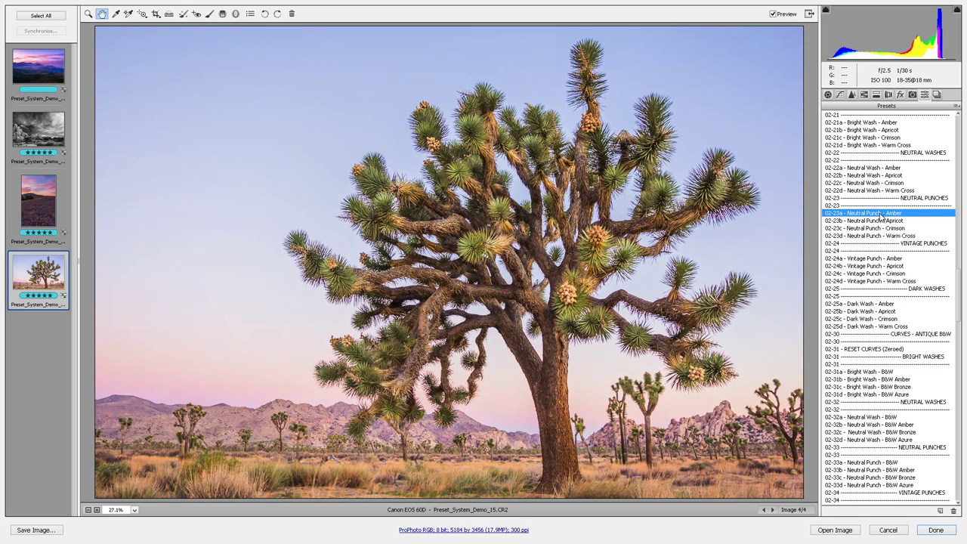
left_click(872, 221)
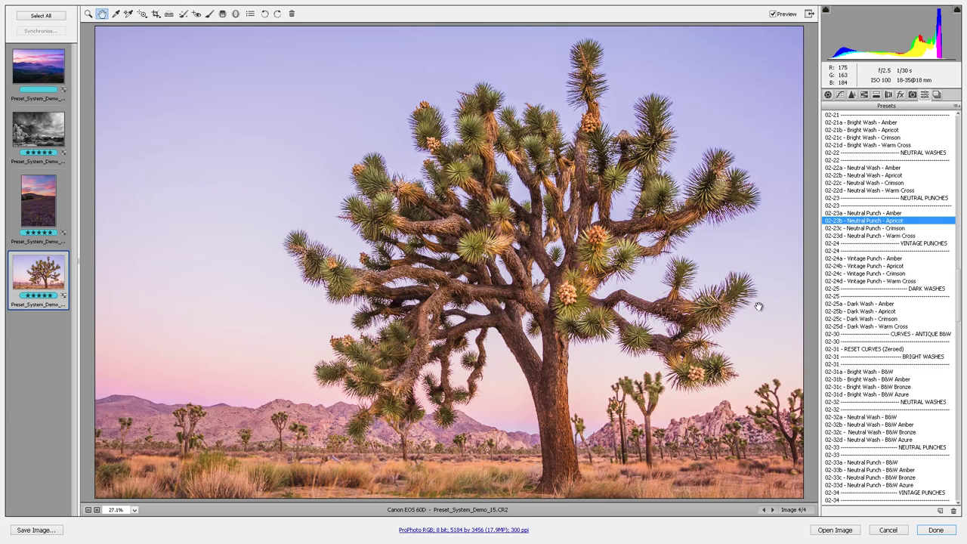
Step: Compare 03-04 Darken -0.5 with 03-03 Darken -1.0 and keep the full-stop darken
scroll(899, 321, "down", 12)
scroll(899, 302, "down", 3)
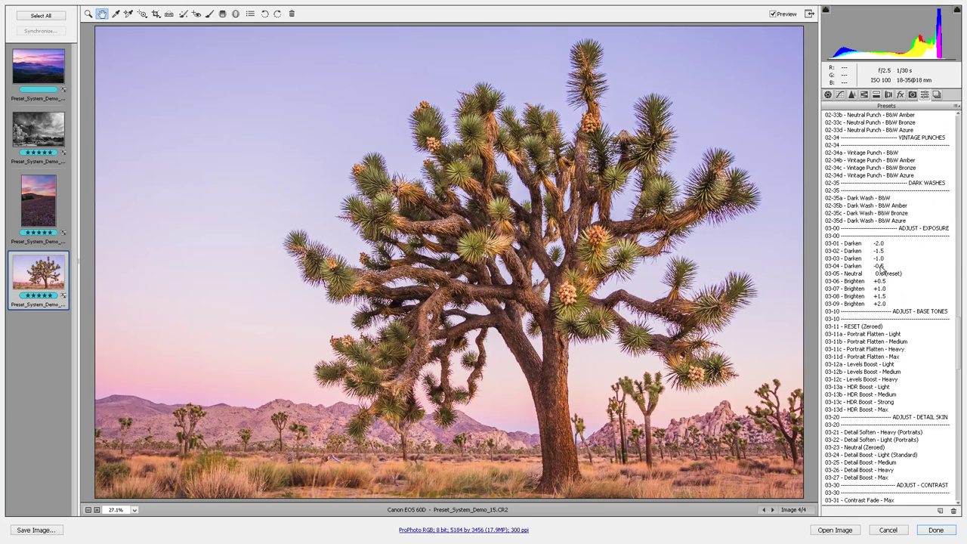
left_click(880, 266)
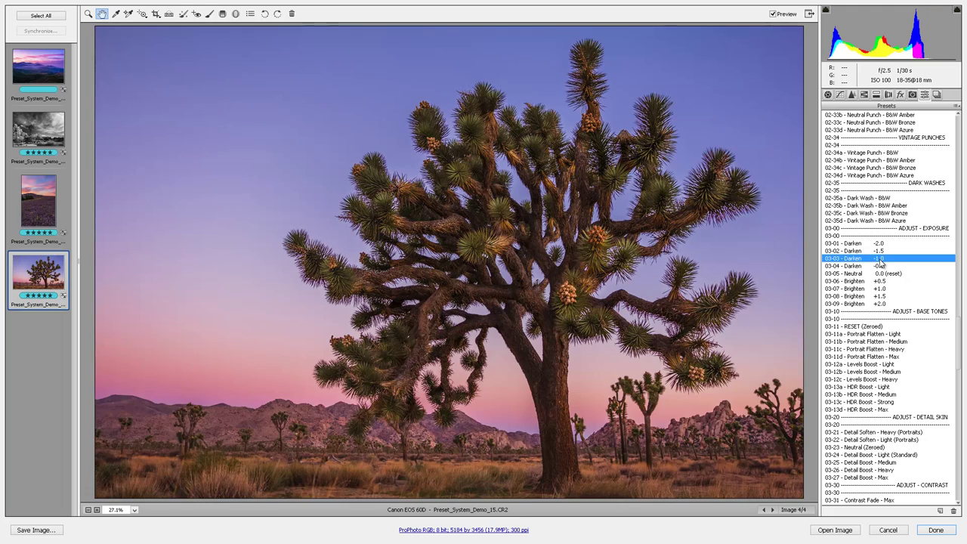
left_click(879, 261)
left_click(877, 267)
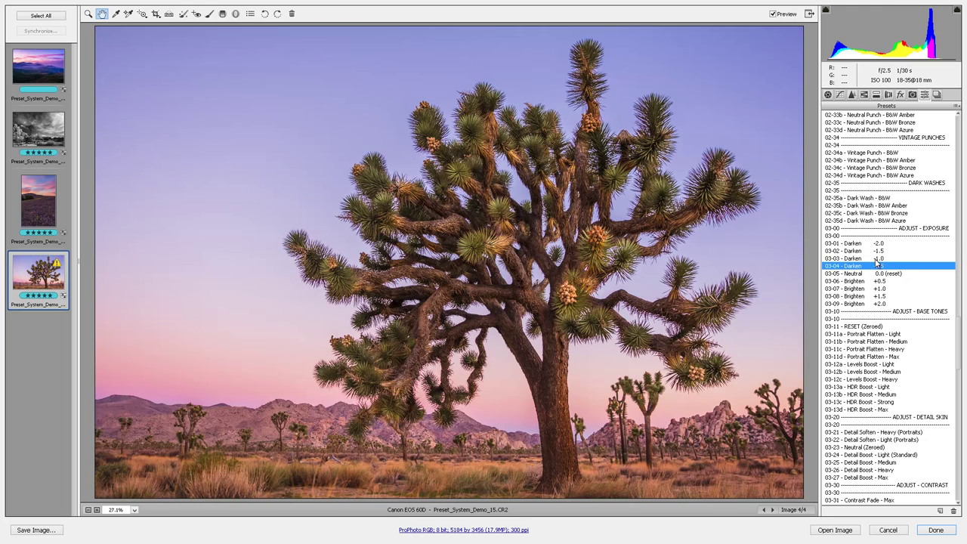
left_click(876, 259)
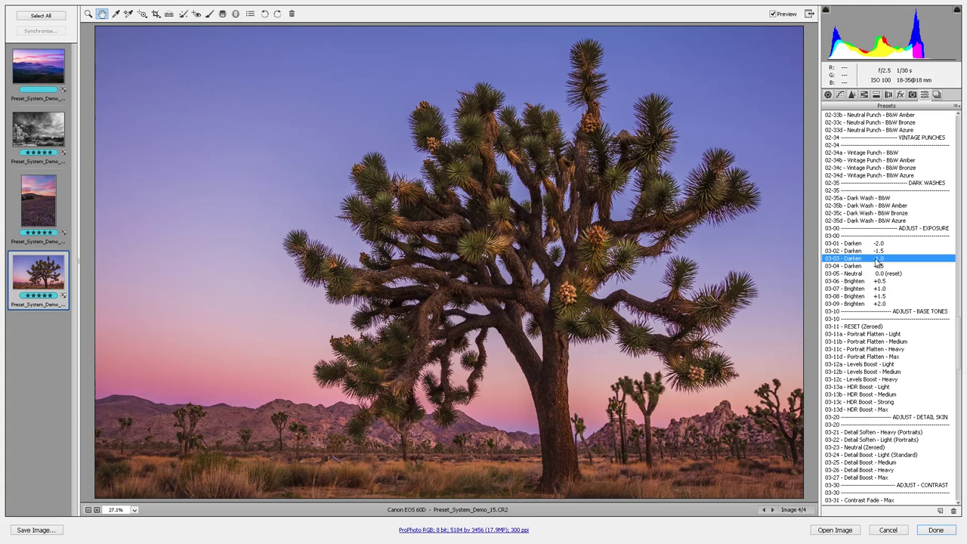
scroll(877, 260, "up", 1)
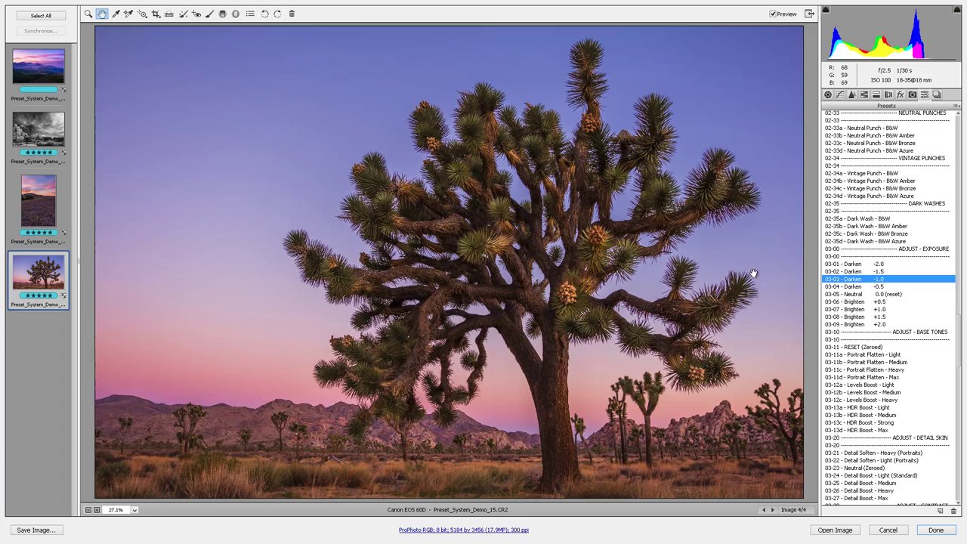
Step: Push Clarity to maximum and undo it, try Exposure at -0.65 and -0.45, then restore -1.00
left_click(827, 94)
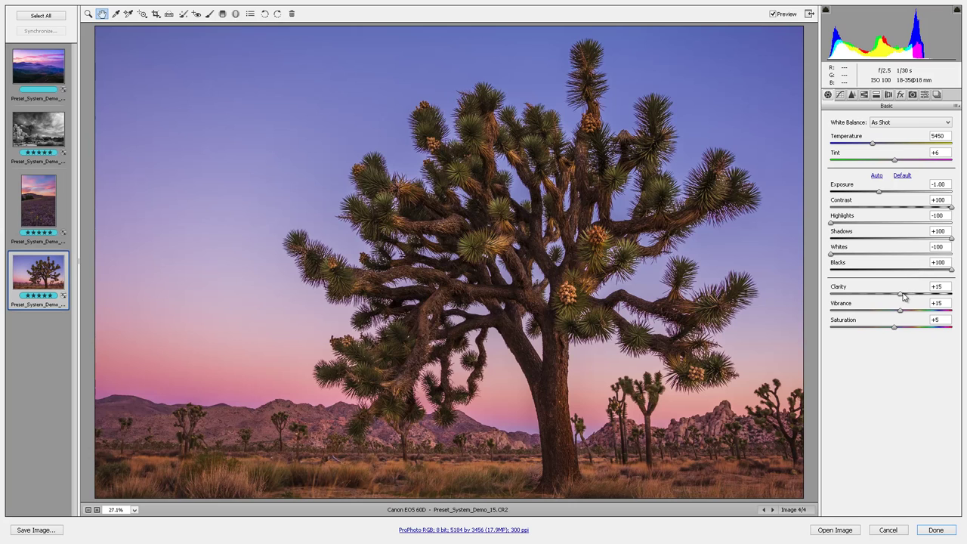
left_click_drag(900, 296, 953, 293)
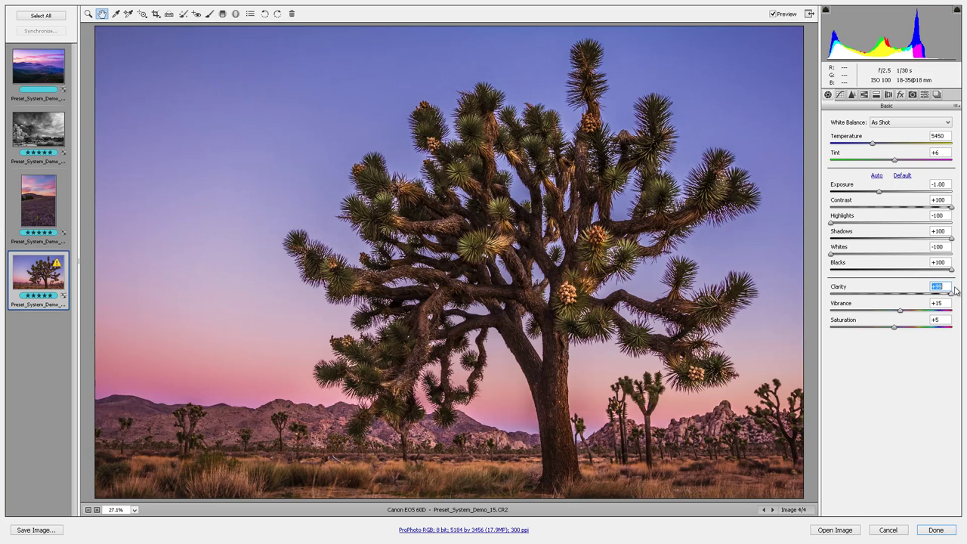
key("ctrl+z")
key("ctrl+z")
left_click_drag(879, 192, 886, 195)
left_click_drag(885, 194, 887, 195)
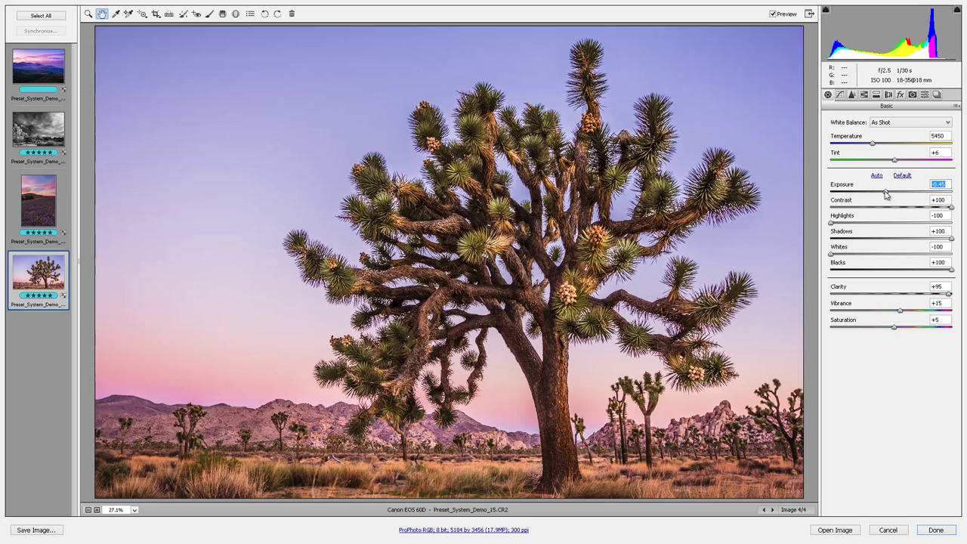
key("shift+Down")
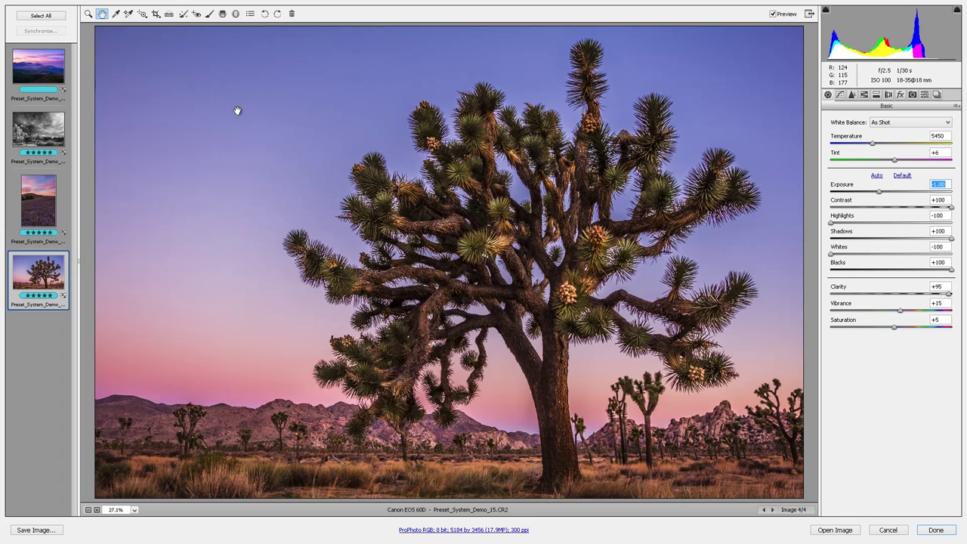
Step: Switch to Preset_System_Demo_02.NEF, the misty mountain sunset, and show its saved presets list
left_click(47, 73)
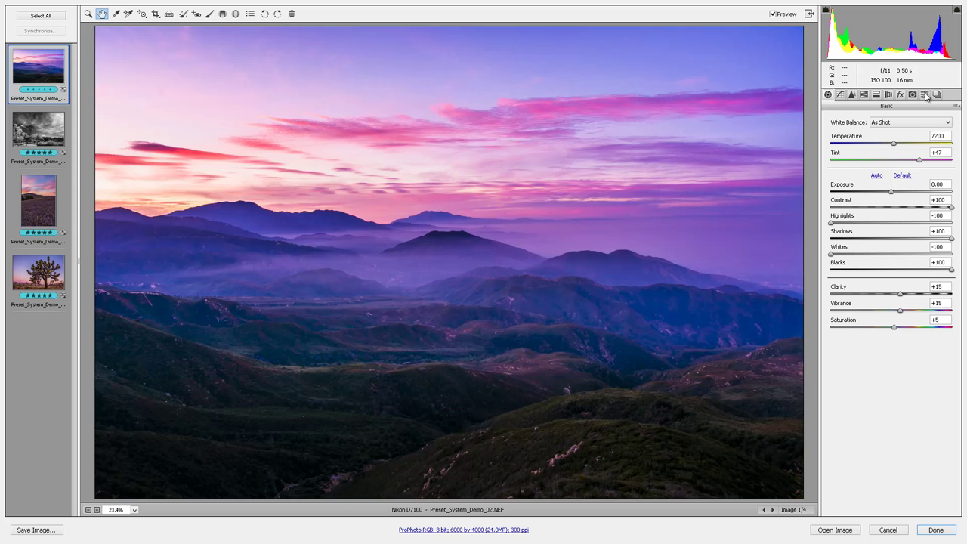
left_click(927, 97)
scroll(960, 165, "down", 5)
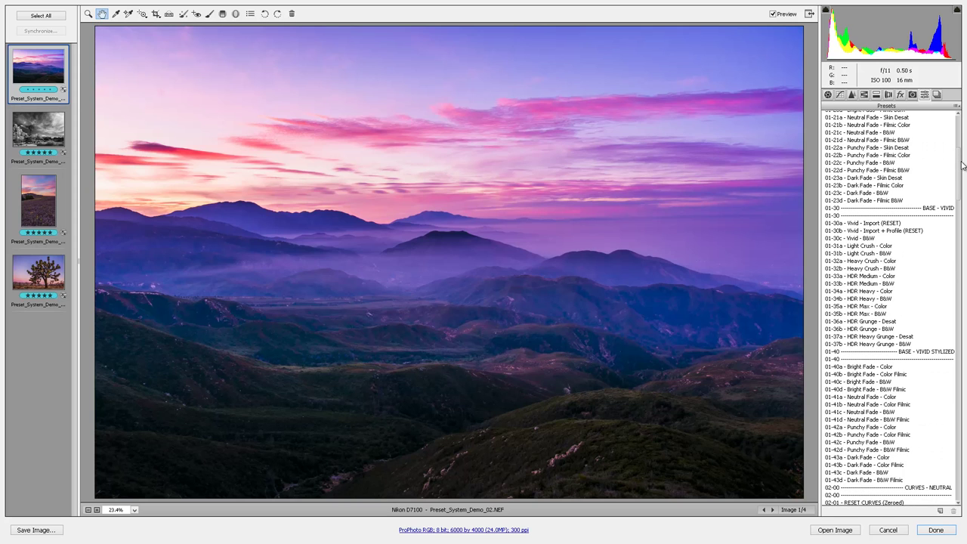
left_click_drag(962, 165, 962, 165)
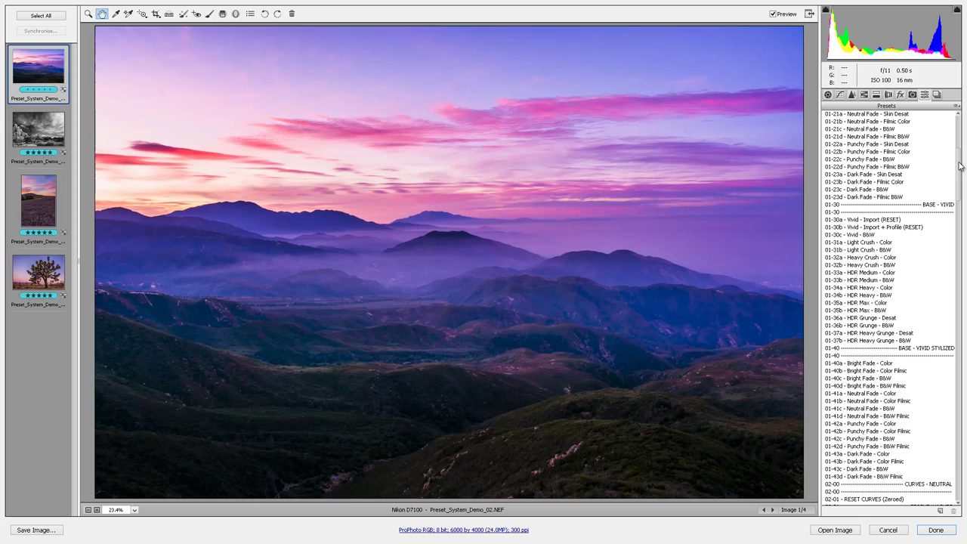